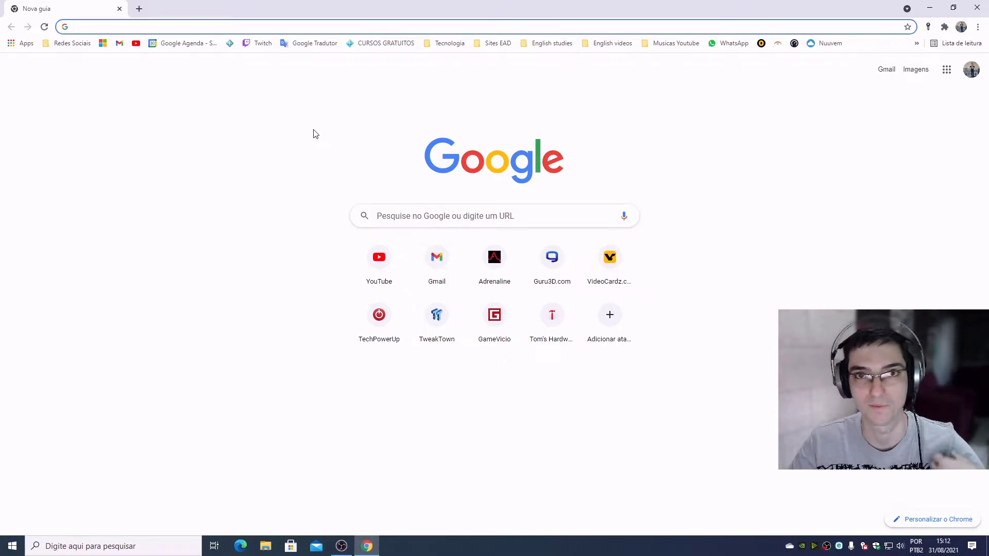
- Search the web for "cpu-z"
{"action": "left_click", "coordinate": [97, 25]}
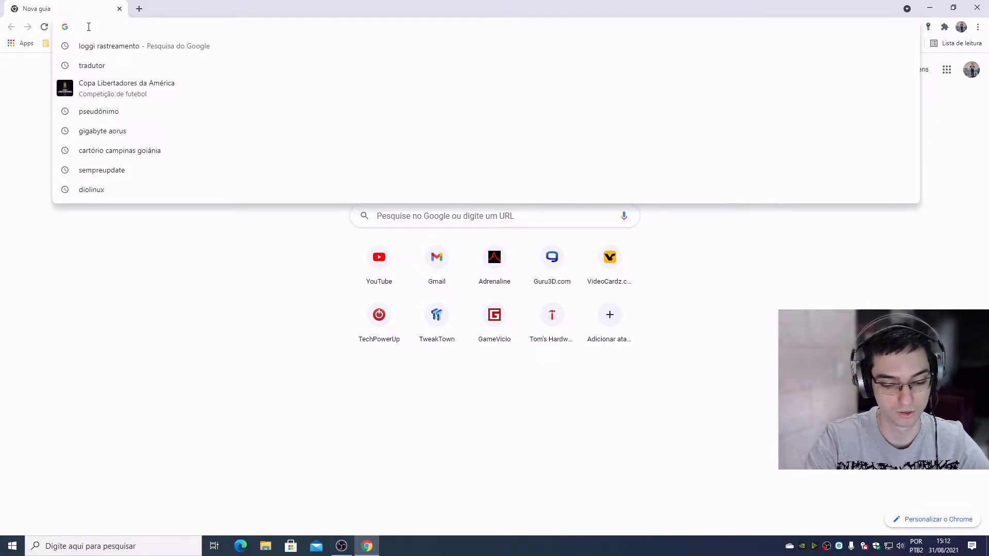
{"action": "type", "text": "cpu"}
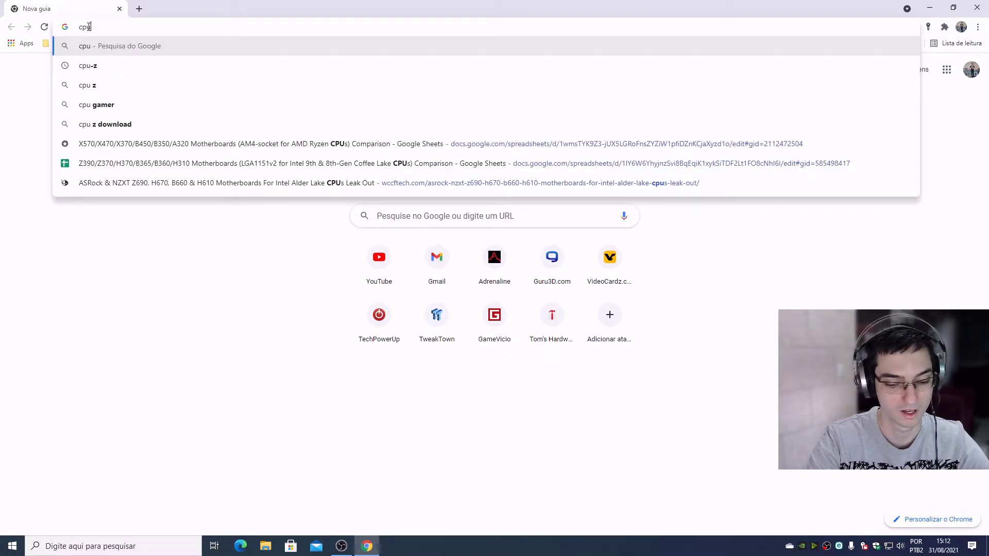
{"action": "type", "text": "-z"}
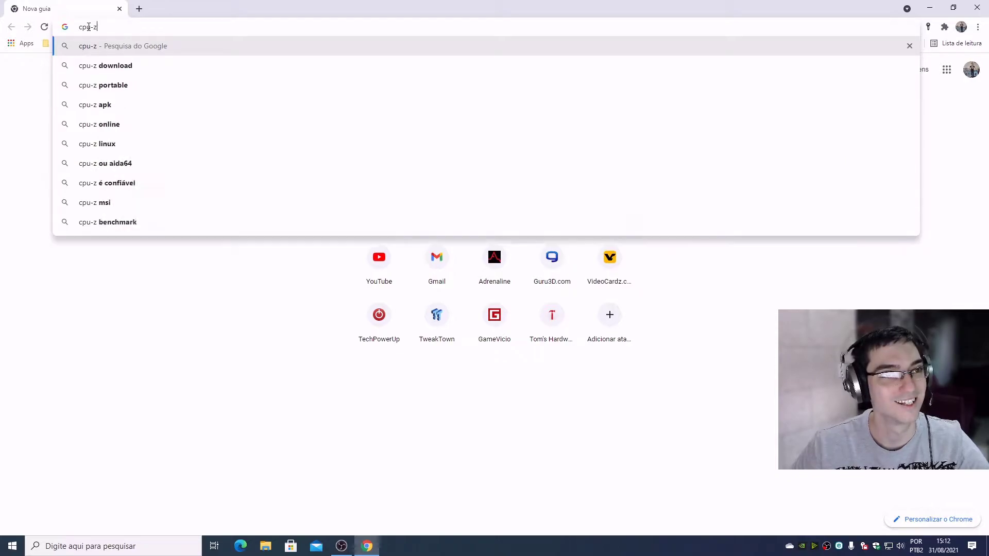
{"action": "key", "text": "Return"}
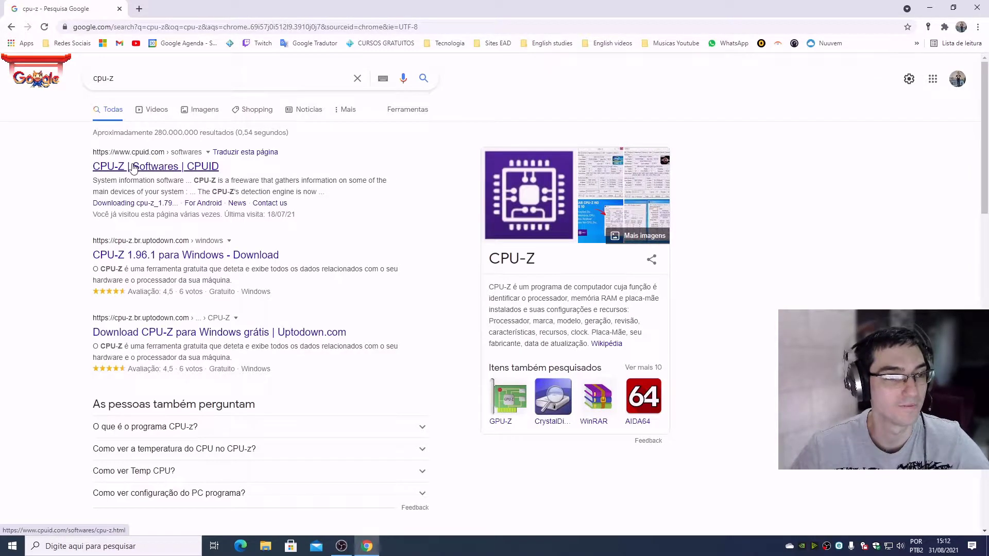
- Enlarge the search results page and open the CPU-Z software page on the CPUID site
{"action": "left_click", "coordinate": [107, 166]}
{"action": "left_click", "coordinate": [11, 27]}
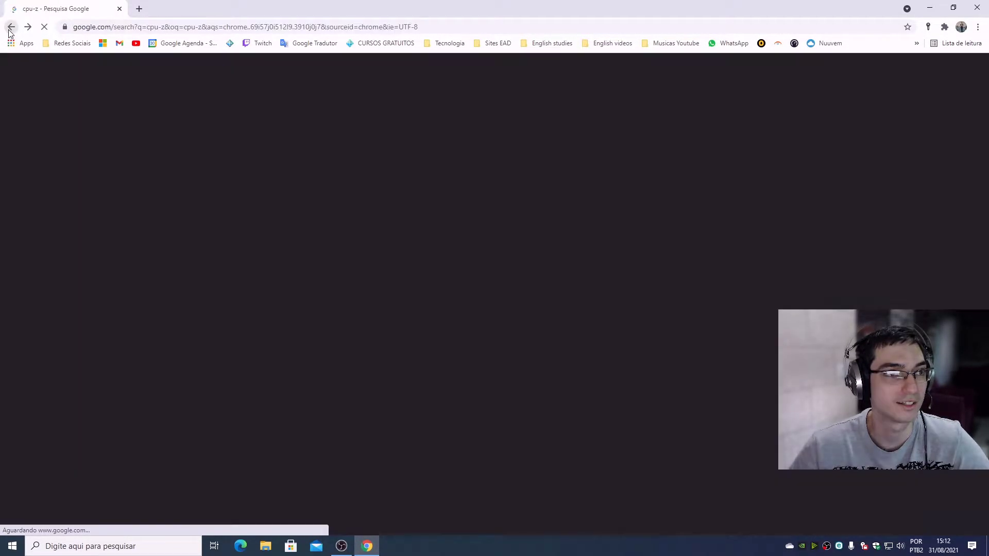
{"action": "key", "text": "ctrl+plus"}
{"action": "key", "text": "ctrl+plus"}
{"action": "key", "text": "ctrl+plus"}
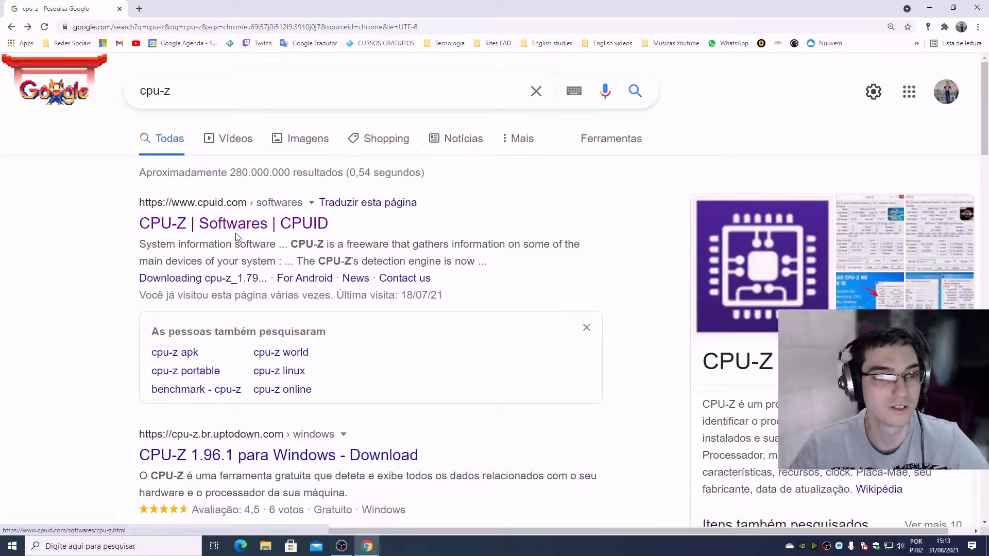
{"action": "left_click", "coordinate": [189, 222]}
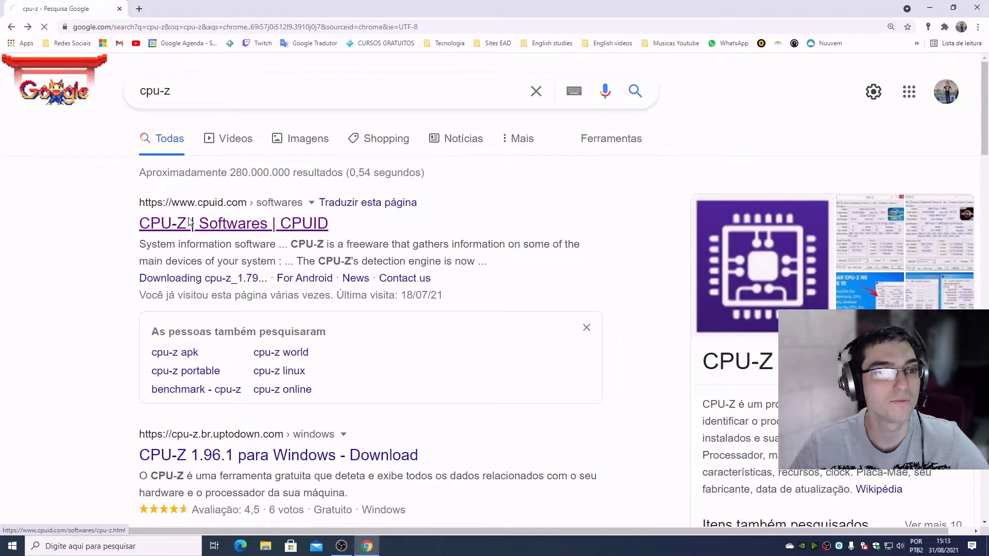
- Download the classic English setup of CPU-Z 1.97, cpu-z_1.97-en.exe, dismissing the advertisement on the way
{"action": "scroll", "coordinate": [153, 292], "scroll_direction": "down", "scroll_amount": 1}
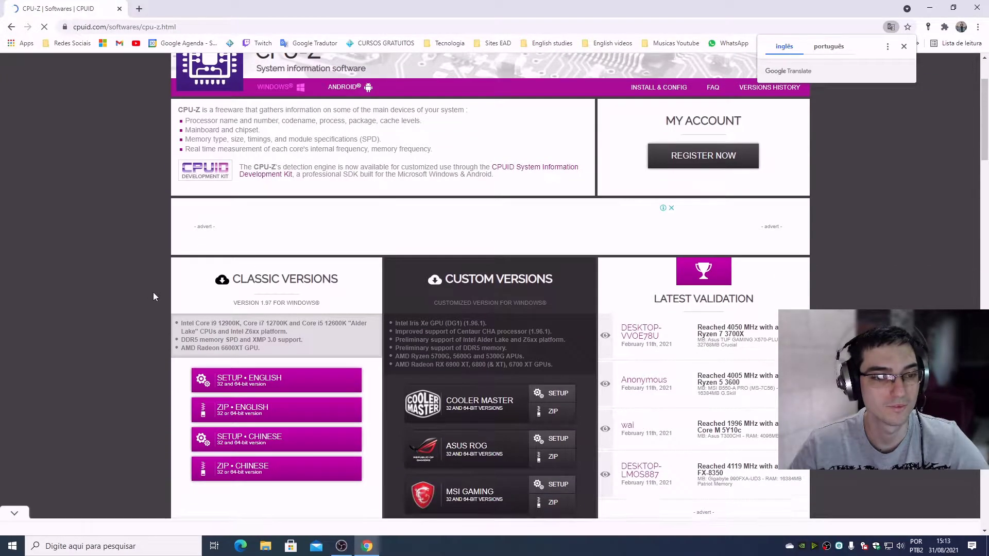
{"action": "scroll", "coordinate": [153, 297], "scroll_direction": "down", "scroll_amount": 3}
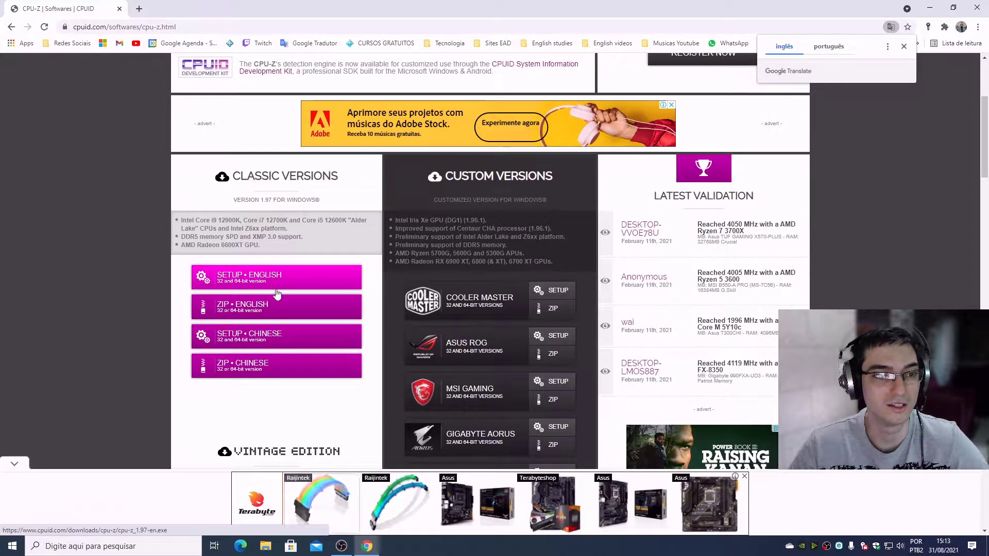
{"action": "left_click", "coordinate": [237, 278]}
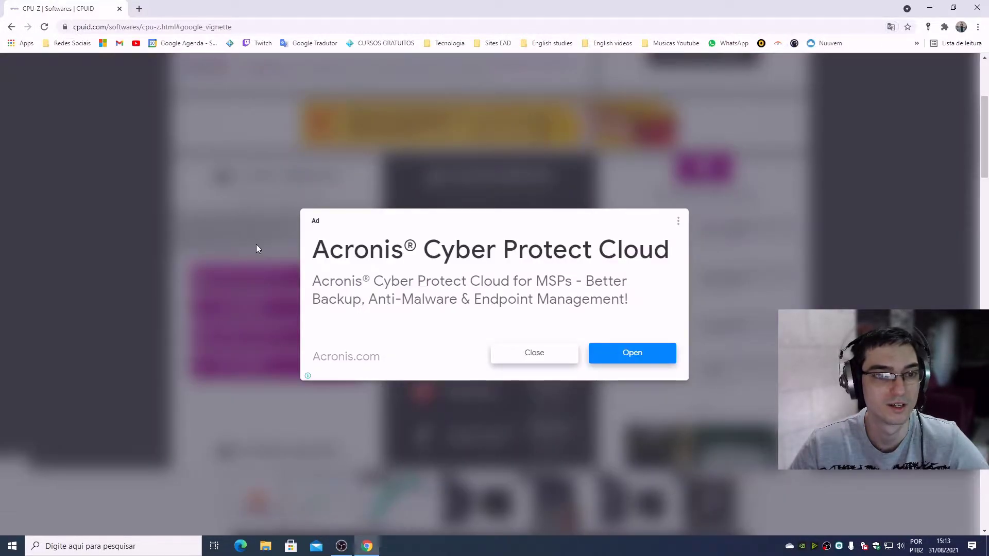
{"action": "left_click", "coordinate": [519, 355]}
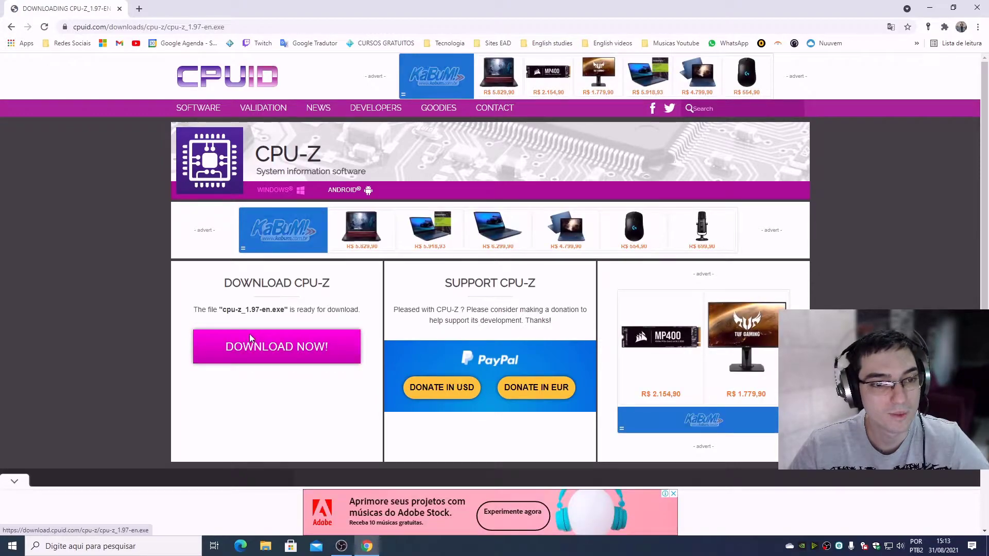
{"action": "left_click", "coordinate": [275, 361]}
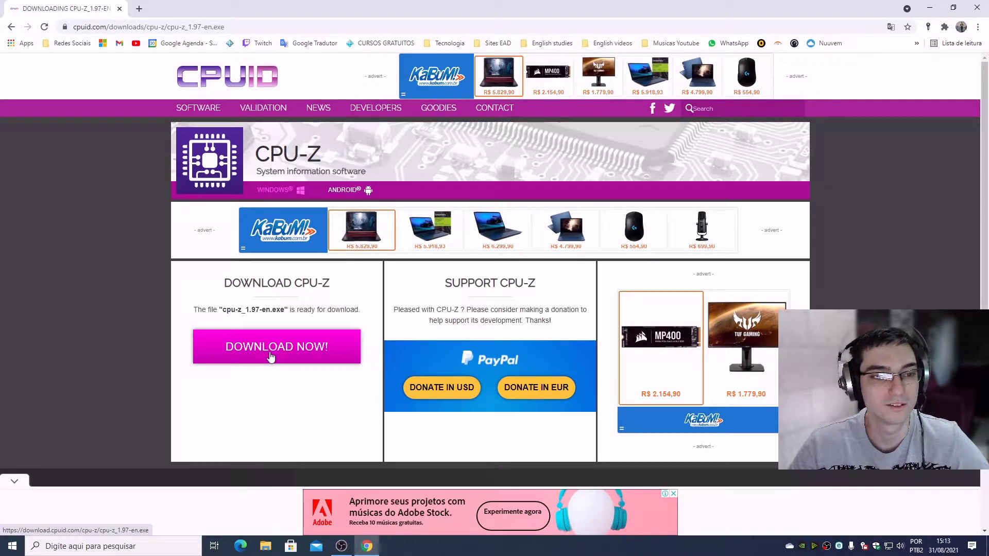
{"action": "scroll", "coordinate": [112, 305], "scroll_direction": "down", "scroll_amount": 4}
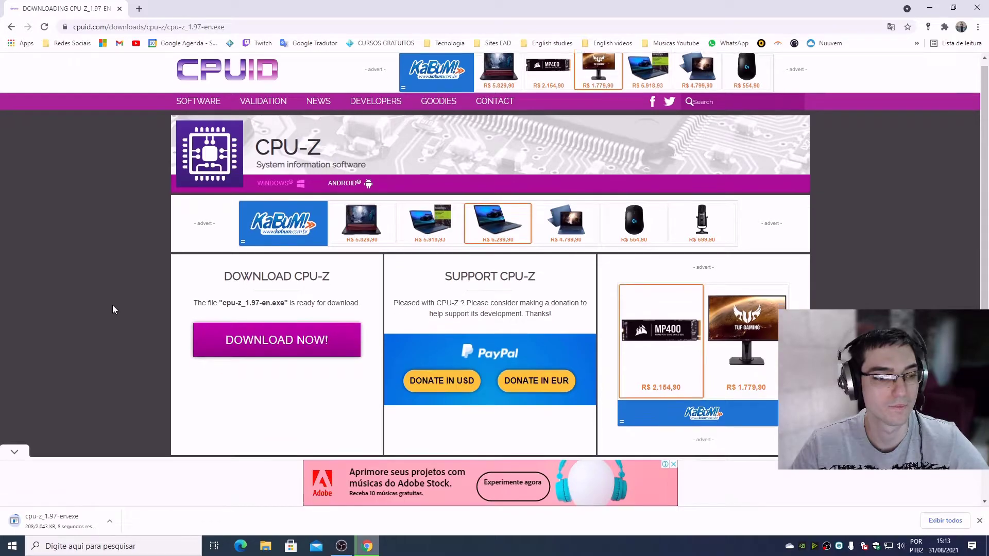
{"action": "scroll", "coordinate": [112, 305], "scroll_direction": "up", "scroll_amount": 4}
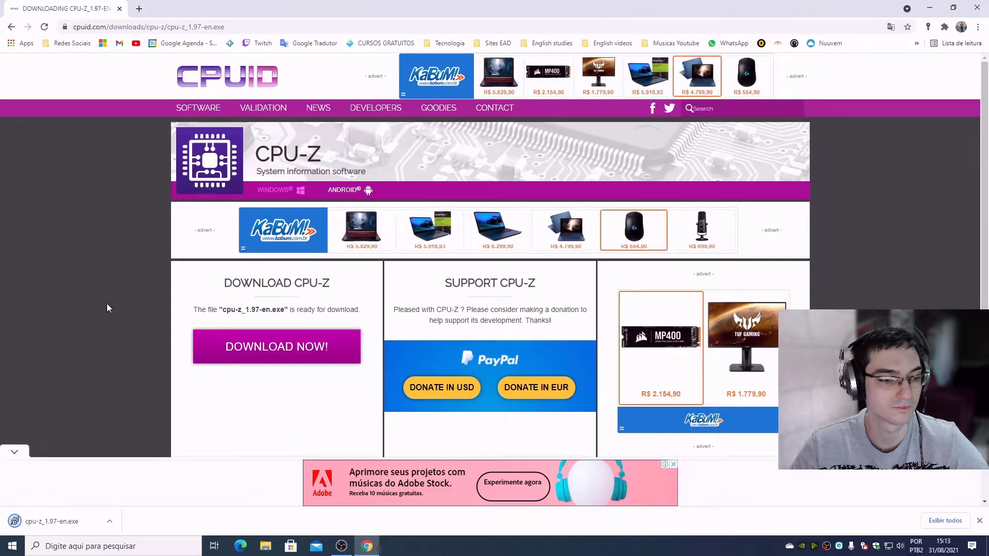
{"action": "scroll", "coordinate": [110, 357], "scroll_direction": "down", "scroll_amount": 4}
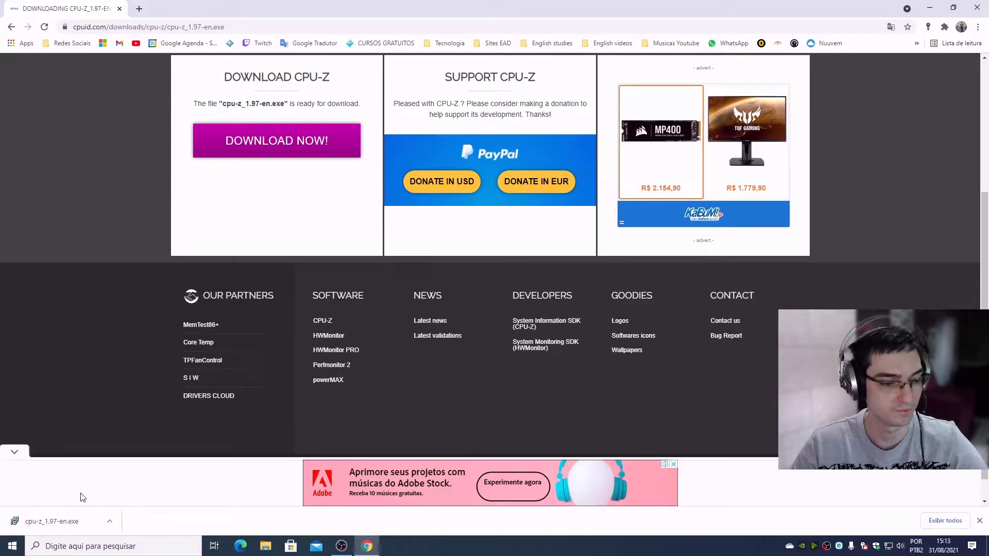
- Run the downloaded cpu-z_1.97-en.exe installer, minimize the browser and accept the license agreement
{"action": "left_click", "coordinate": [72, 525]}
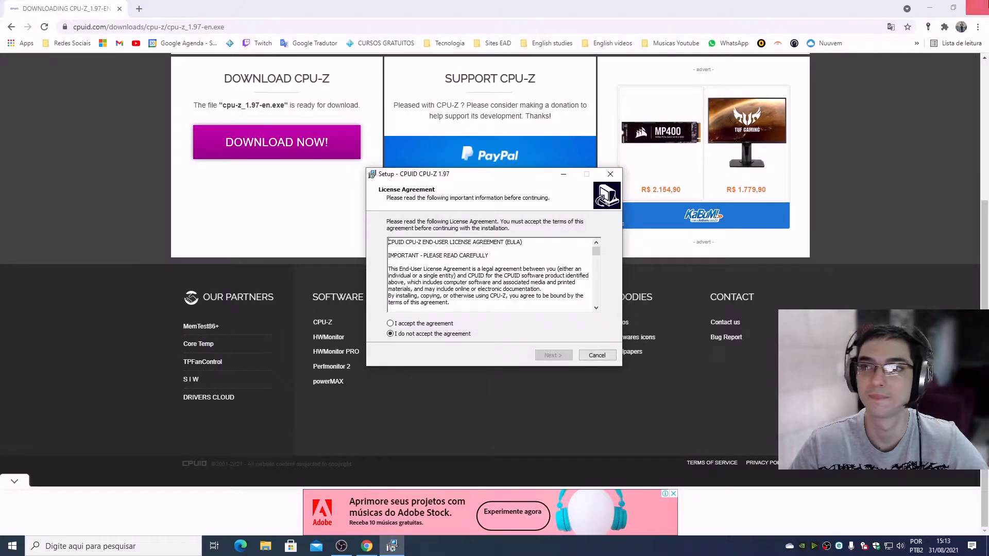
{"action": "left_click", "coordinate": [929, 7]}
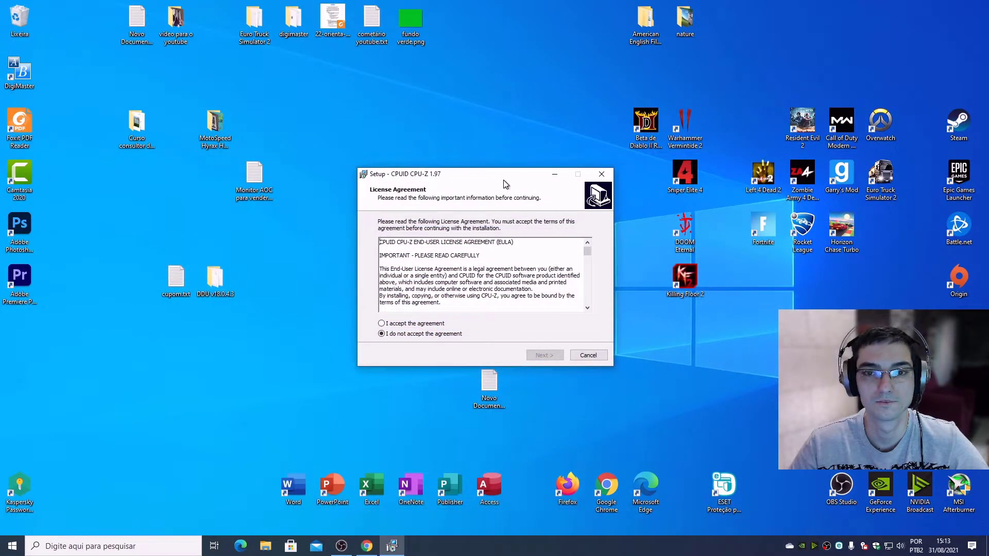
{"action": "left_click", "coordinate": [400, 324]}
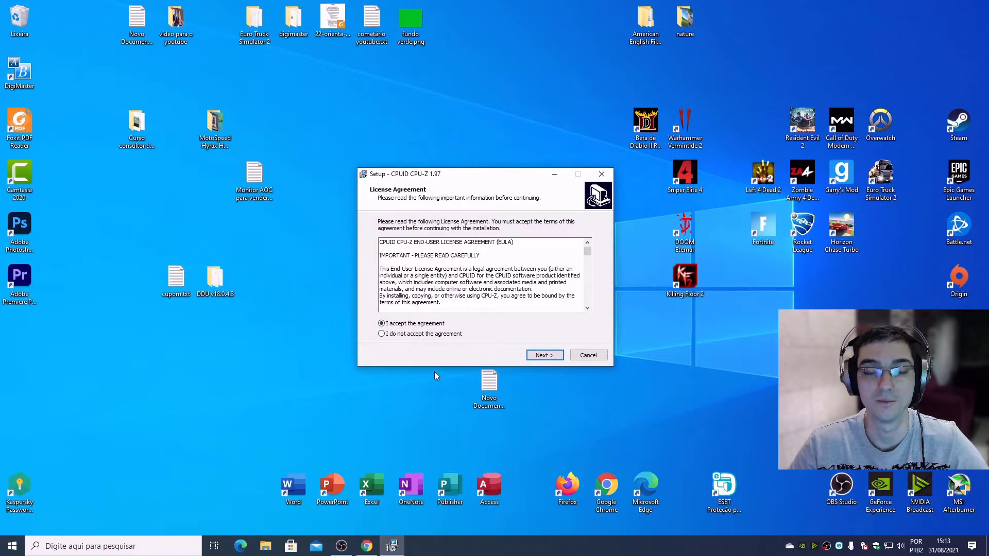
{"action": "left_click", "coordinate": [545, 356]}
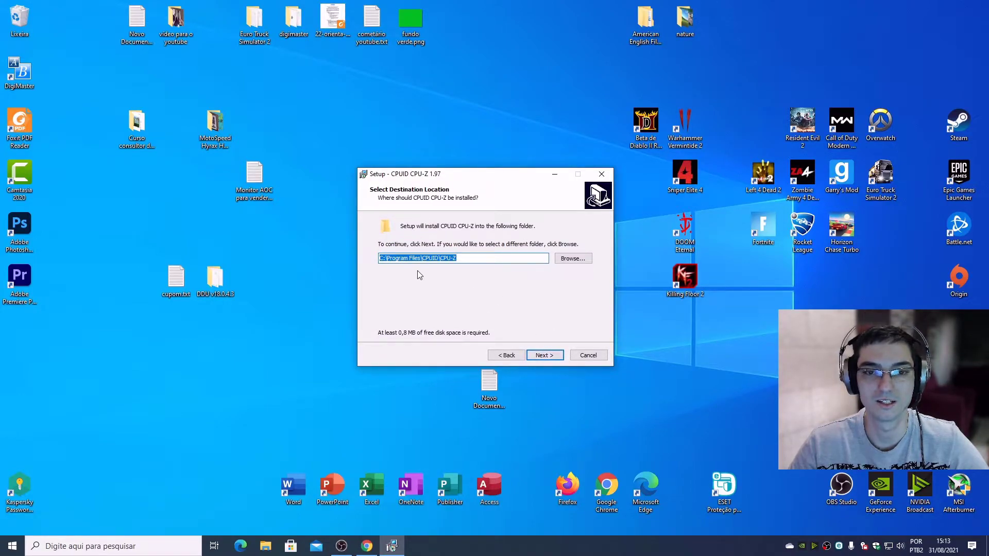
- Install CPU-Z with the default folders and a desktop icon, finish the setup and close the readme file
{"action": "left_click", "coordinate": [543, 355]}
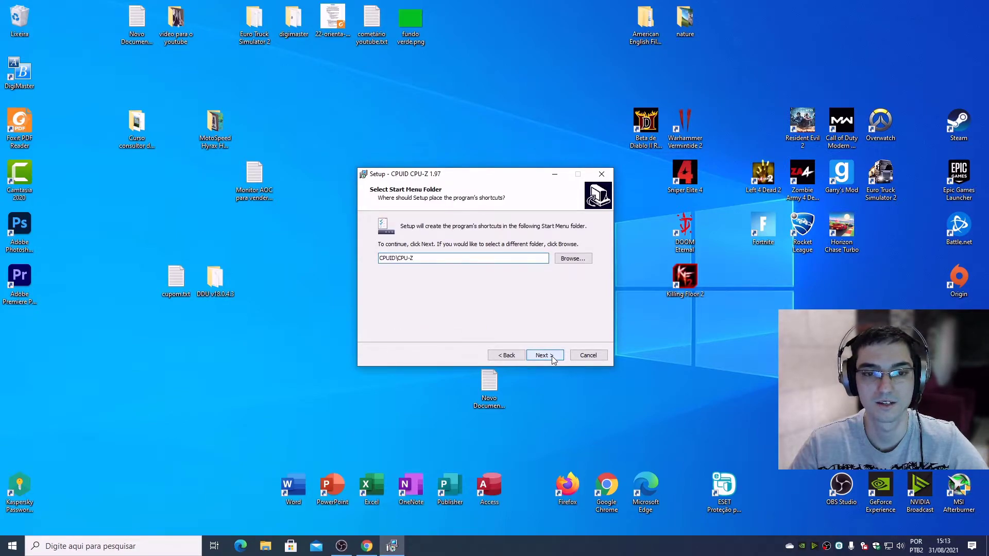
{"action": "left_click", "coordinate": [543, 355]}
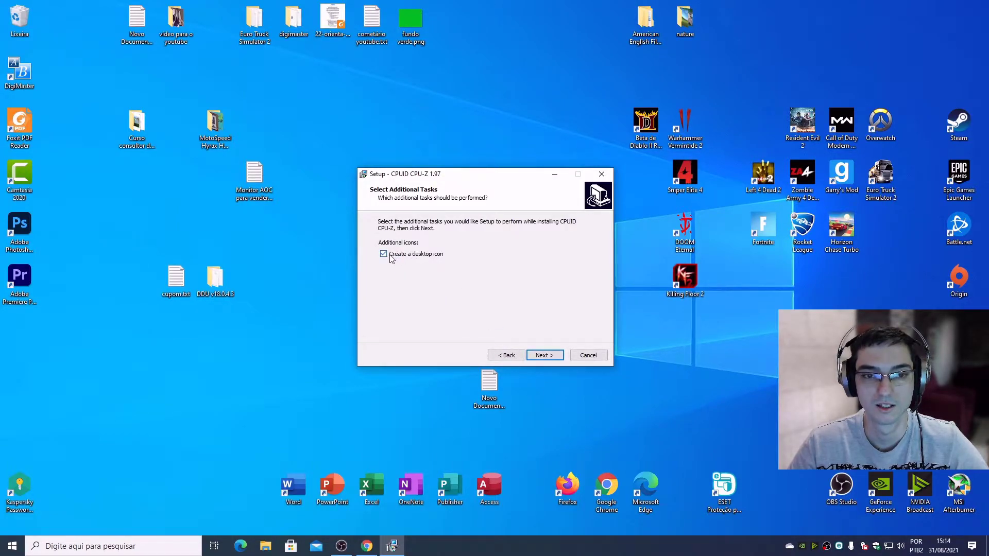
{"action": "left_click", "coordinate": [551, 356]}
{"action": "left_click", "coordinate": [550, 355]}
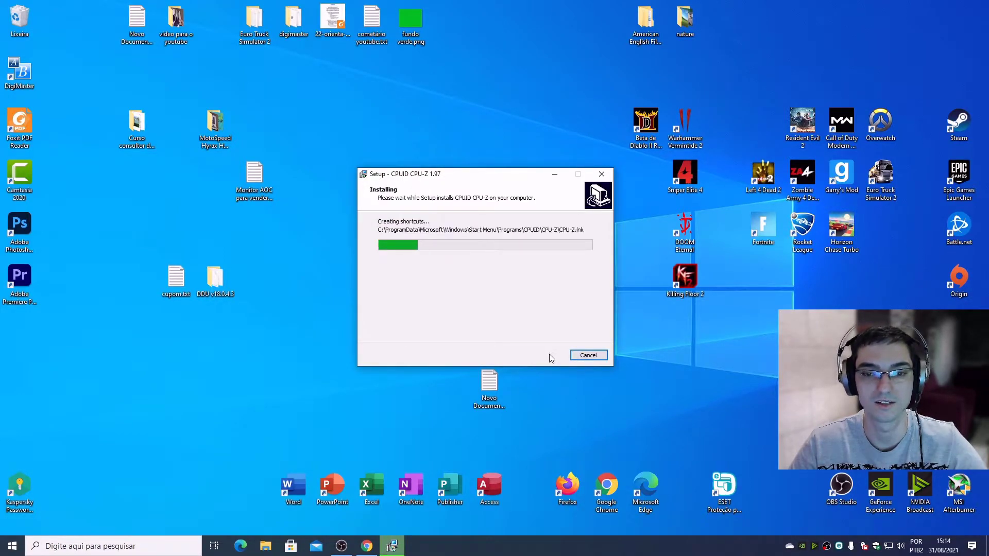
{"action": "left_click", "coordinate": [544, 355]}
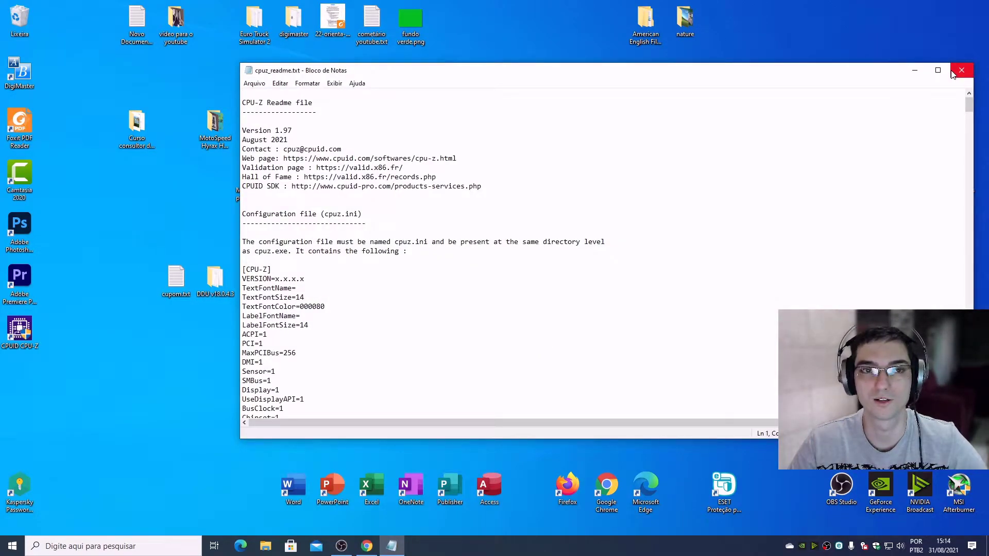
{"action": "left_click", "coordinate": [953, 73]}
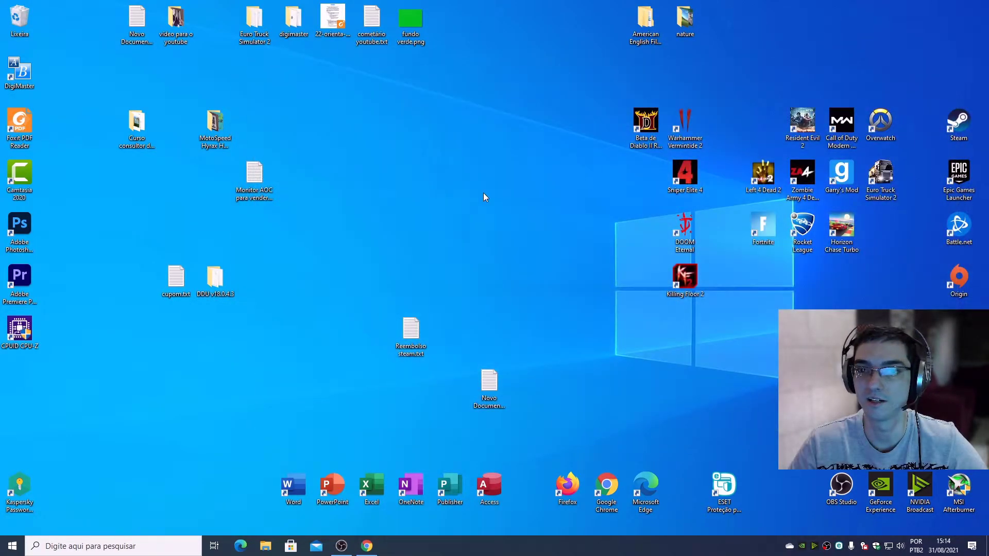
- Launch CPU-Z from the desktop, examine the processor and mainboard details, and close it
{"action": "right_click", "coordinate": [341, 193]}
{"action": "left_click", "coordinate": [380, 231]}
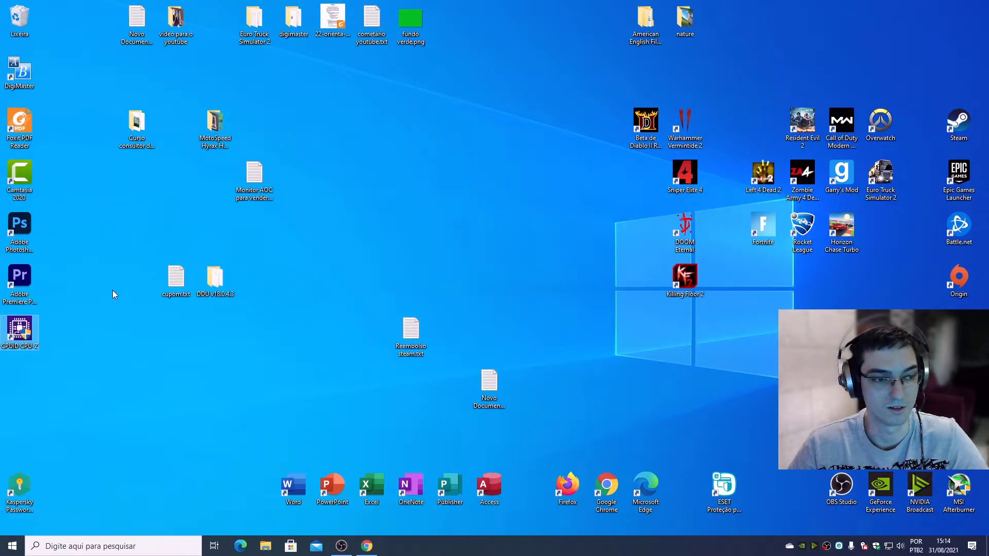
{"action": "double_click", "coordinate": [30, 337]}
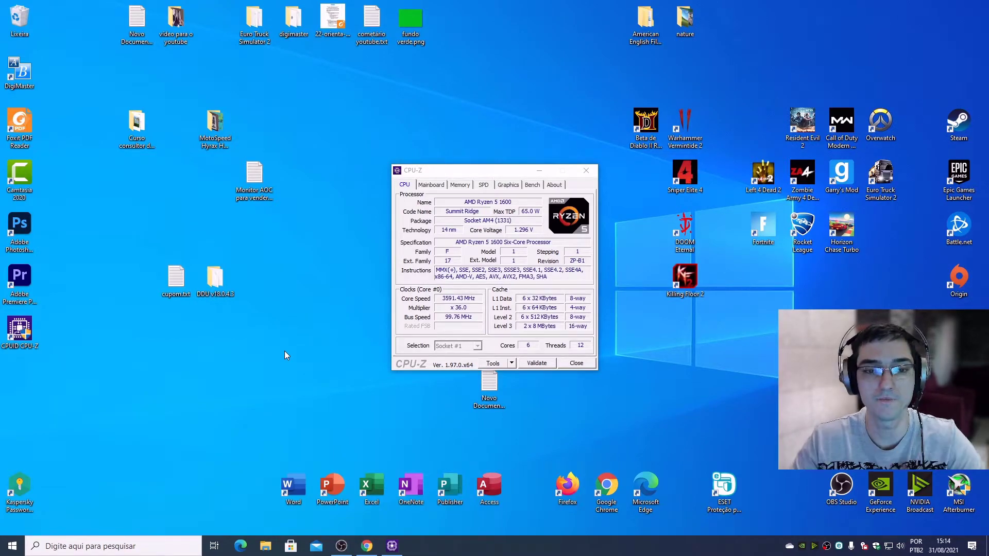
{"action": "left_click_drag", "start_coordinate": [459, 177], "coordinate": [392, 183]}
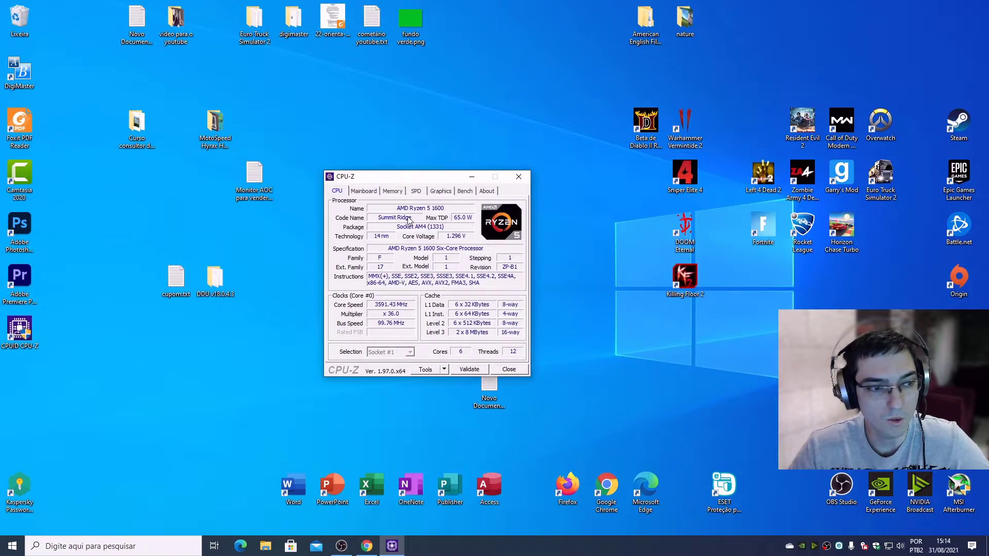
{"action": "left_click", "coordinate": [360, 194]}
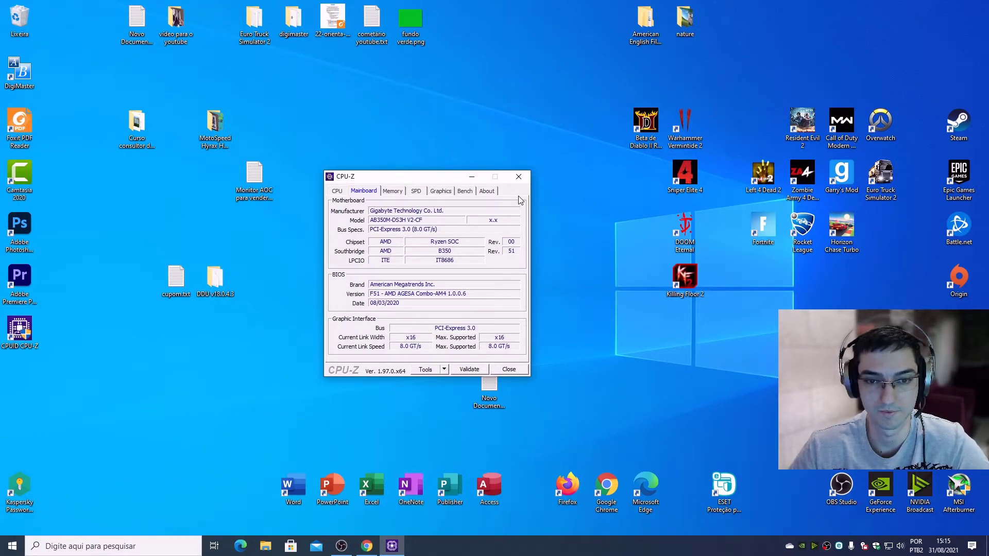
{"action": "left_click", "coordinate": [518, 176]}
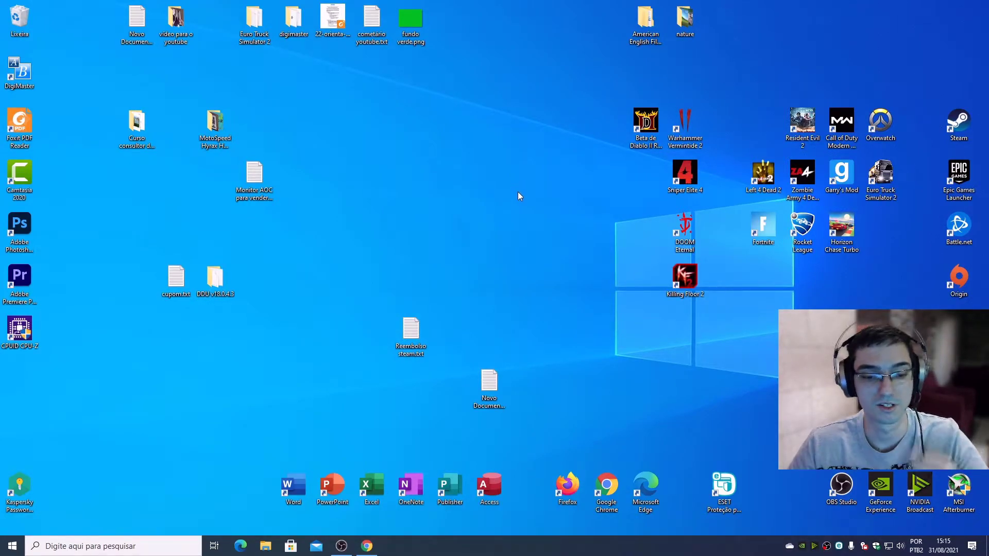
{"action": "right_click", "coordinate": [517, 190]}
{"action": "left_click", "coordinate": [486, 225]}
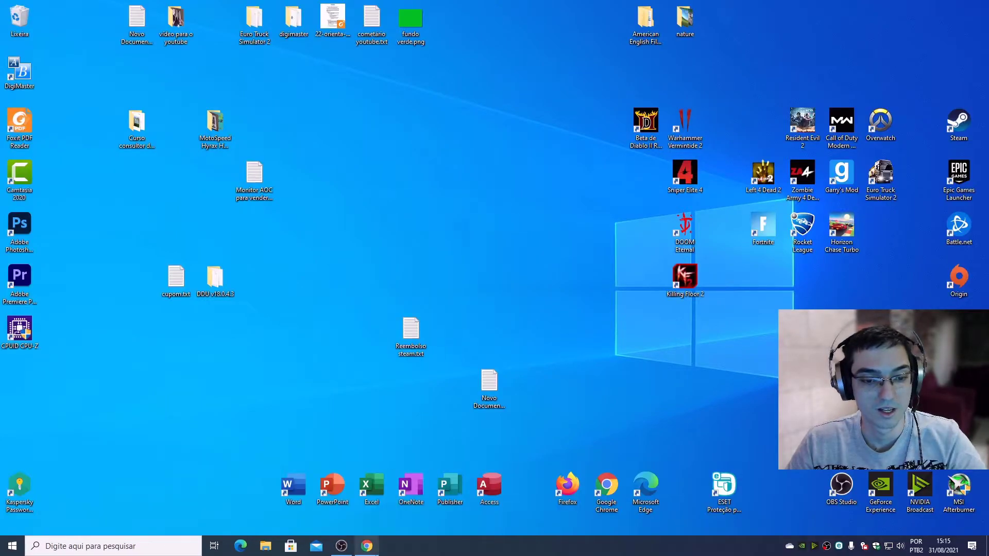
- Switch back to Chrome and search for "amd" in a new tab
{"action": "left_click", "coordinate": [367, 546]}
{"action": "left_click", "coordinate": [139, 9]}
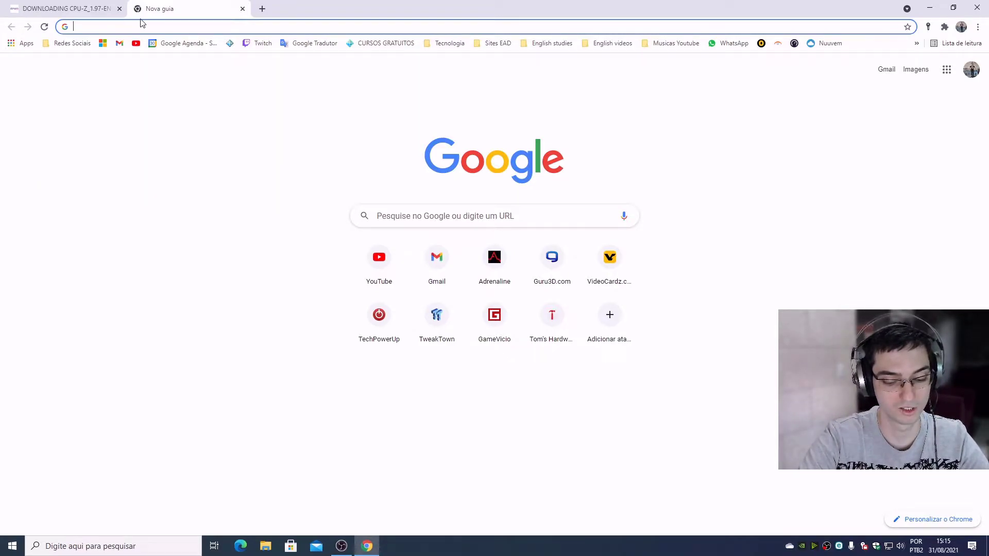
{"action": "type", "text": "amd"}
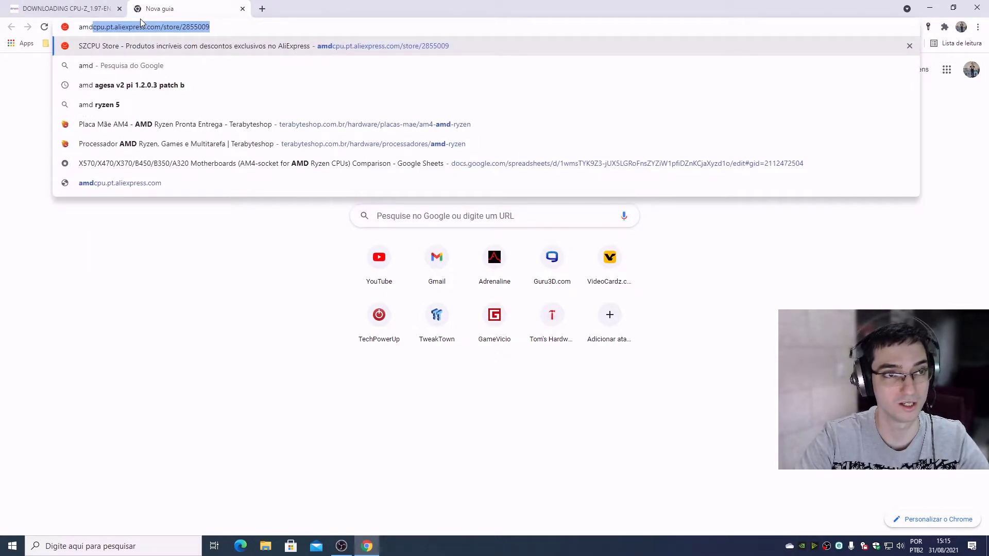
{"action": "key", "text": "Delete"}
{"action": "key", "text": "Return"}
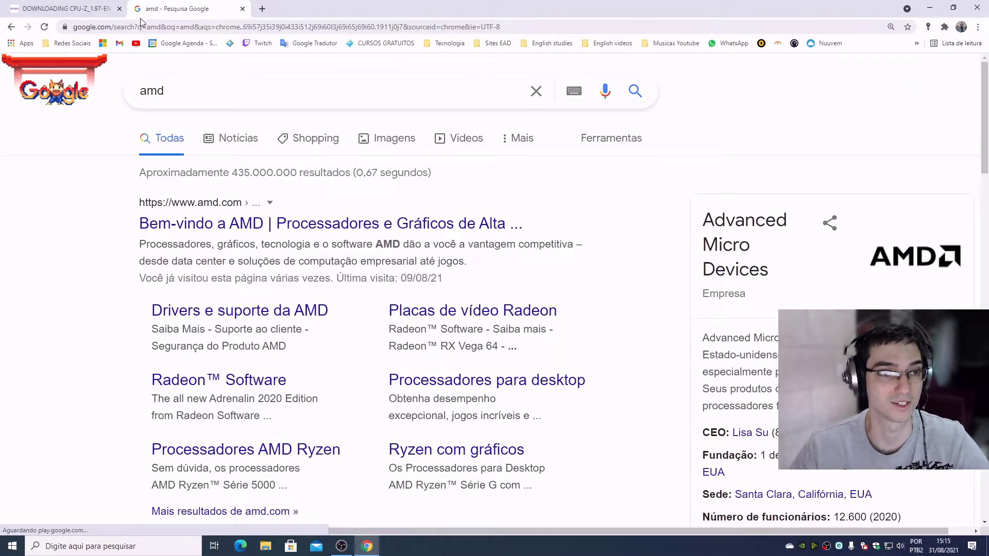
- Close the CPU-Z download tab and reduce the zoom of the AMD search results by one level
{"action": "left_click", "coordinate": [115, 9]}
{"action": "left_click", "coordinate": [119, 8]}
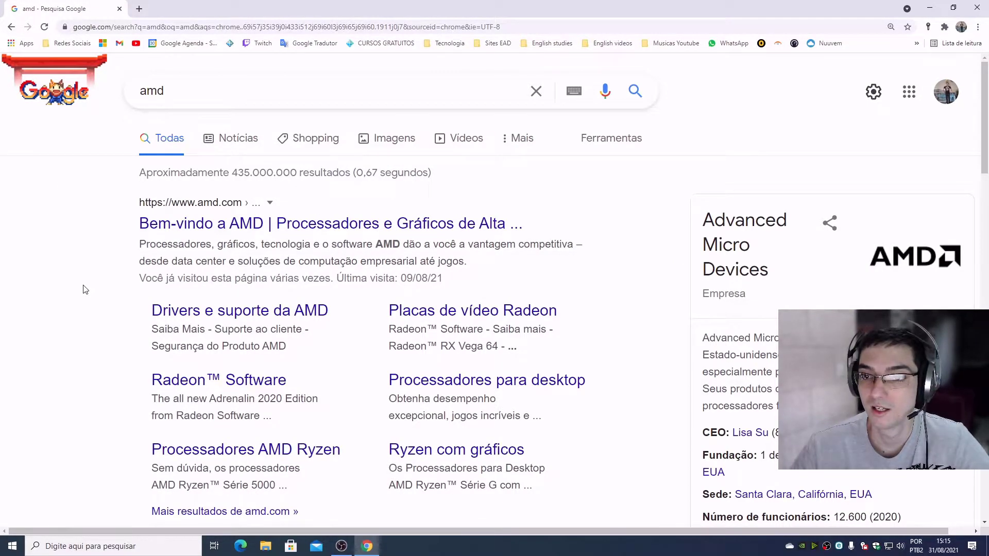
{"action": "key", "text": "ctrl+minus"}
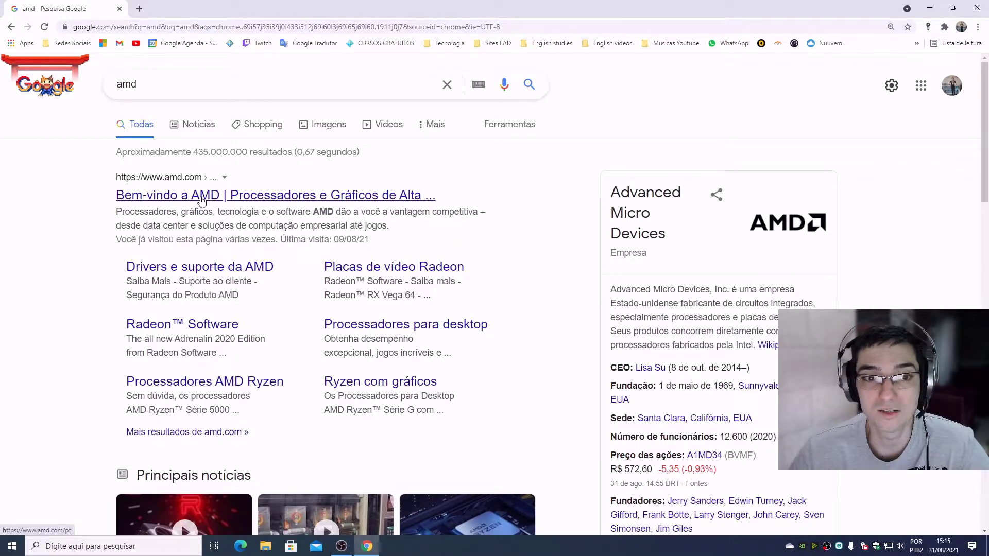
- Open AMD's official website from the search results
{"action": "scroll", "coordinate": [201, 200], "scroll_direction": "down", "scroll_amount": 5}
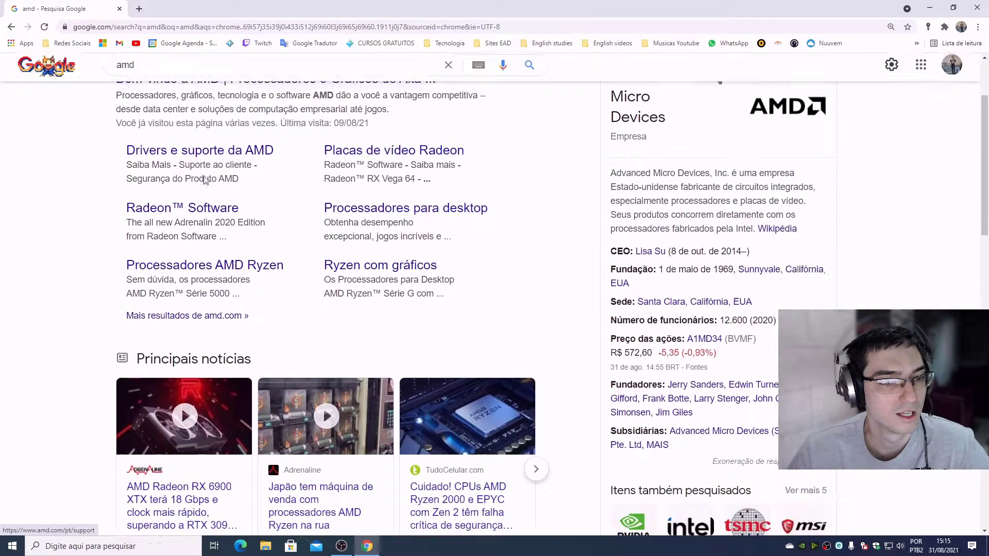
{"action": "scroll", "coordinate": [201, 201], "scroll_direction": "up", "scroll_amount": 5}
{"action": "left_click", "coordinate": [199, 196]}
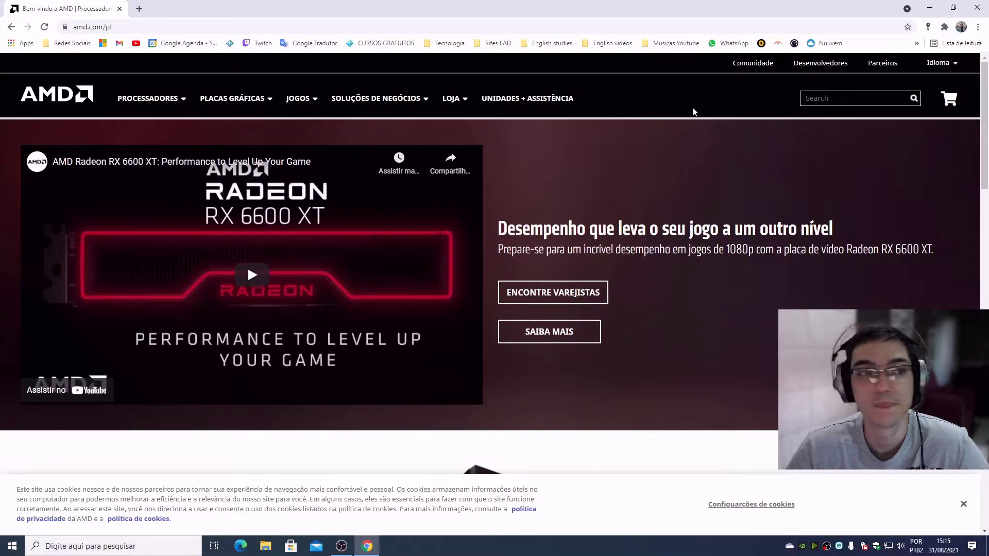
- Dismiss the cookie notice and switch the AMD website's language to English
{"action": "left_click", "coordinate": [963, 504]}
{"action": "left_click", "coordinate": [949, 65]}
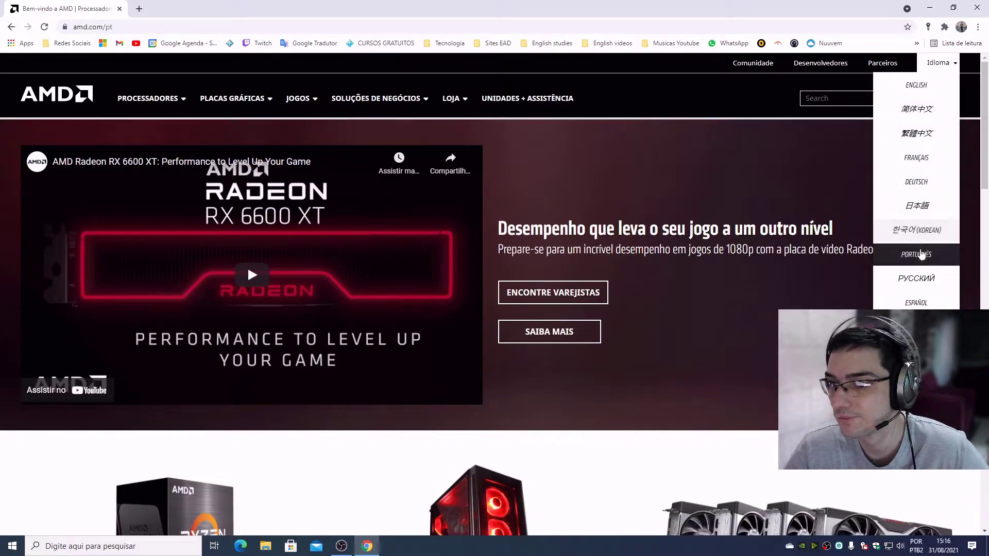
{"action": "left_click", "coordinate": [925, 90]}
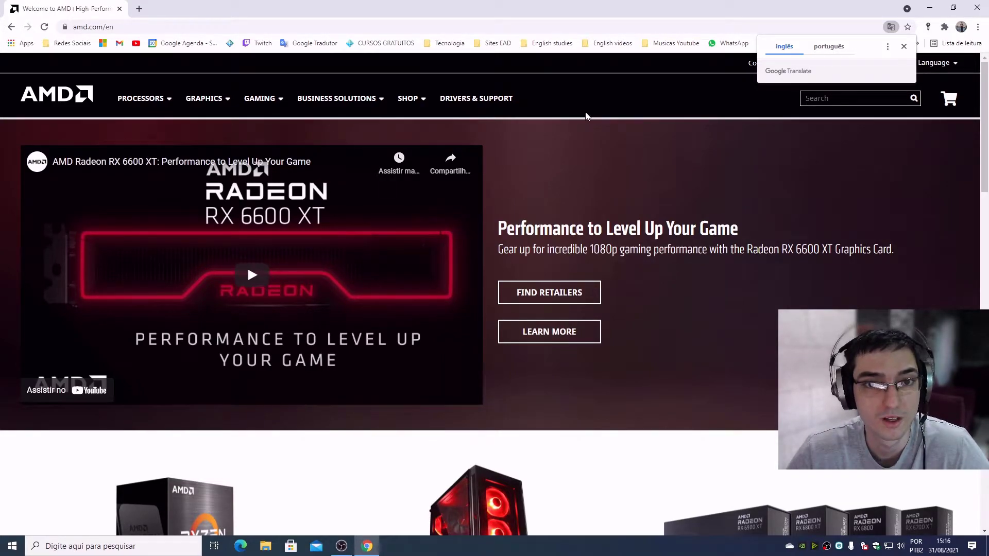
- Look over the AMD home page and open its Drivers & Support page
{"action": "scroll", "coordinate": [566, 206], "scroll_direction": "down", "scroll_amount": 10}
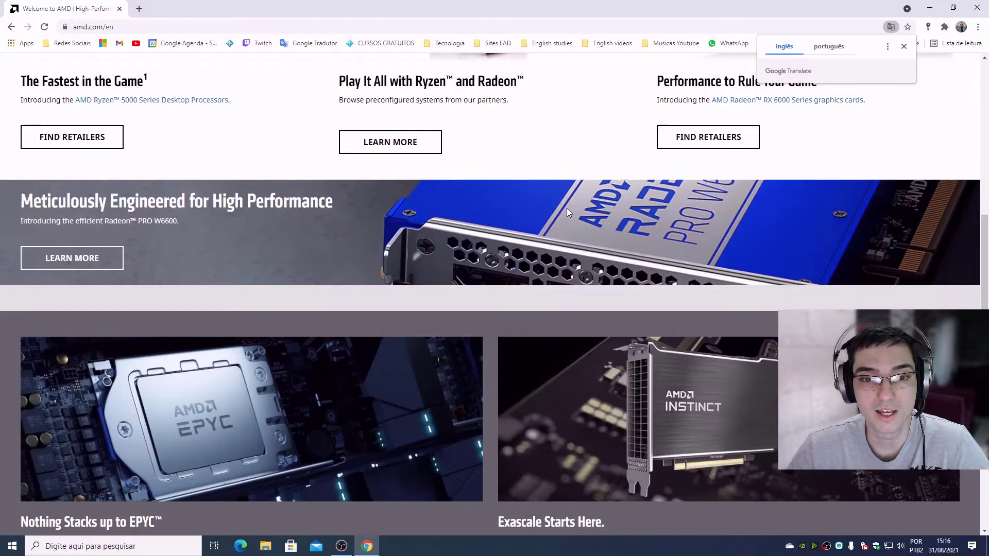
{"action": "scroll", "coordinate": [554, 199], "scroll_direction": "up", "scroll_amount": 5}
{"action": "scroll", "coordinate": [554, 199], "scroll_direction": "up", "scroll_amount": 5}
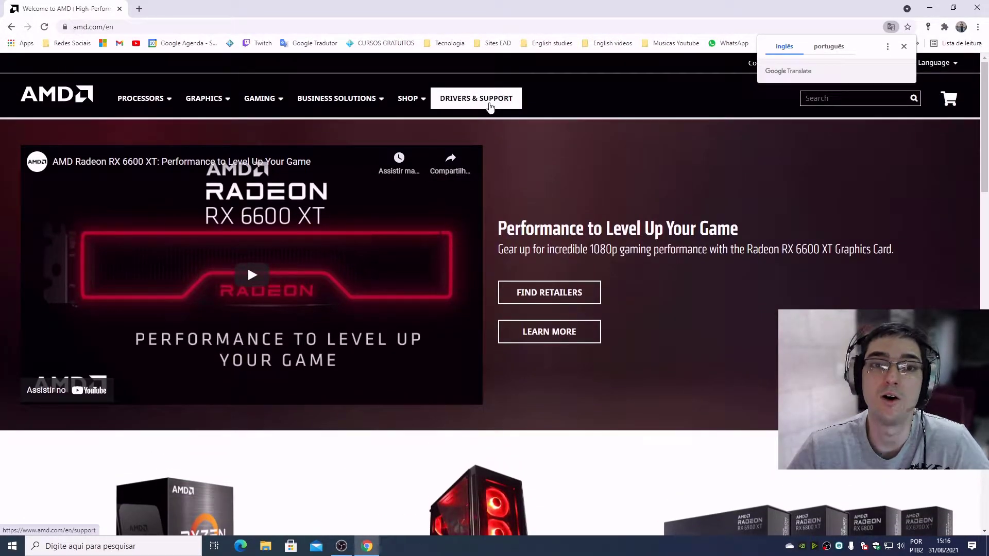
{"action": "left_click", "coordinate": [489, 106]}
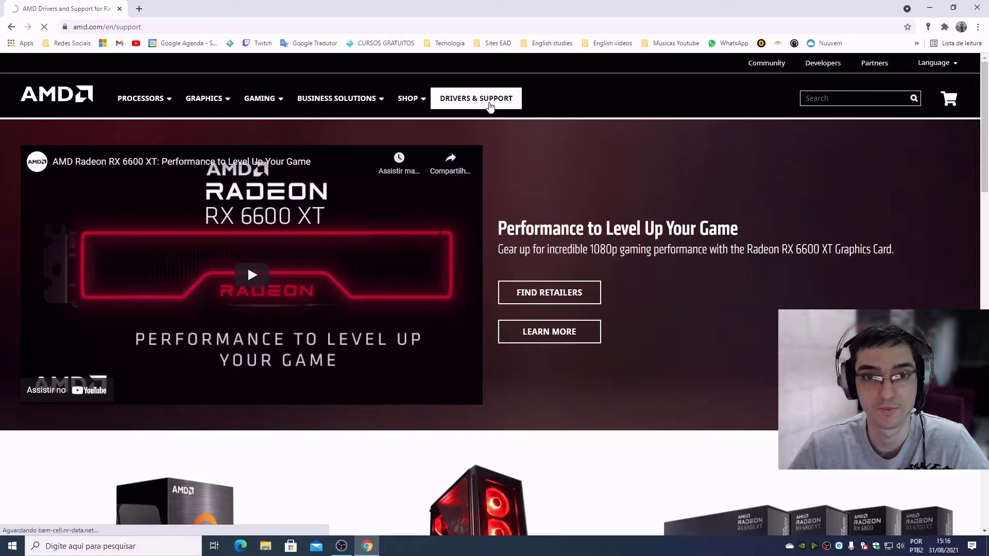
- Find the product list on the support page and choose Chipsets as the product category
{"action": "scroll", "coordinate": [170, 322], "scroll_direction": "down", "scroll_amount": 3}
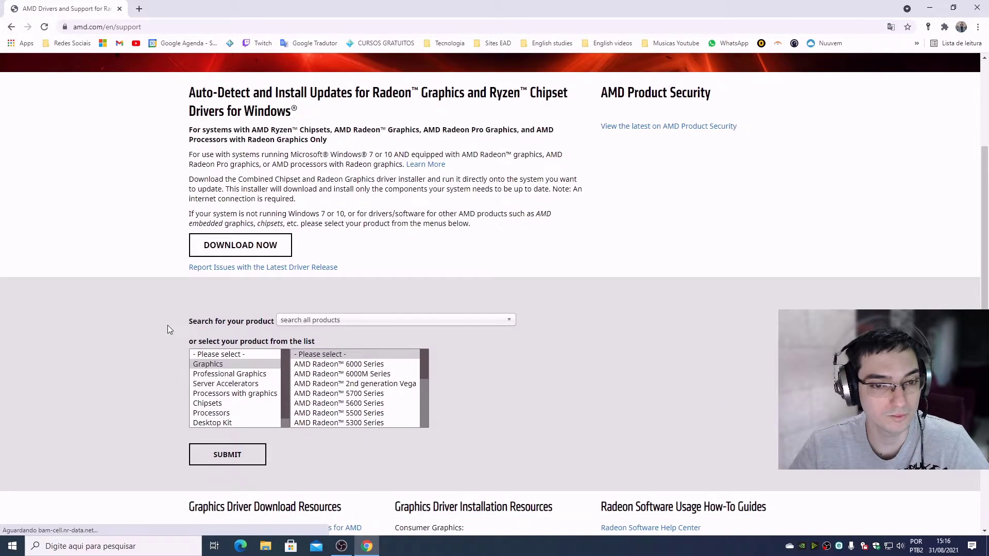
{"action": "scroll", "coordinate": [159, 323], "scroll_direction": "down", "scroll_amount": 8}
{"action": "scroll", "coordinate": [159, 322], "scroll_direction": "up", "scroll_amount": 5}
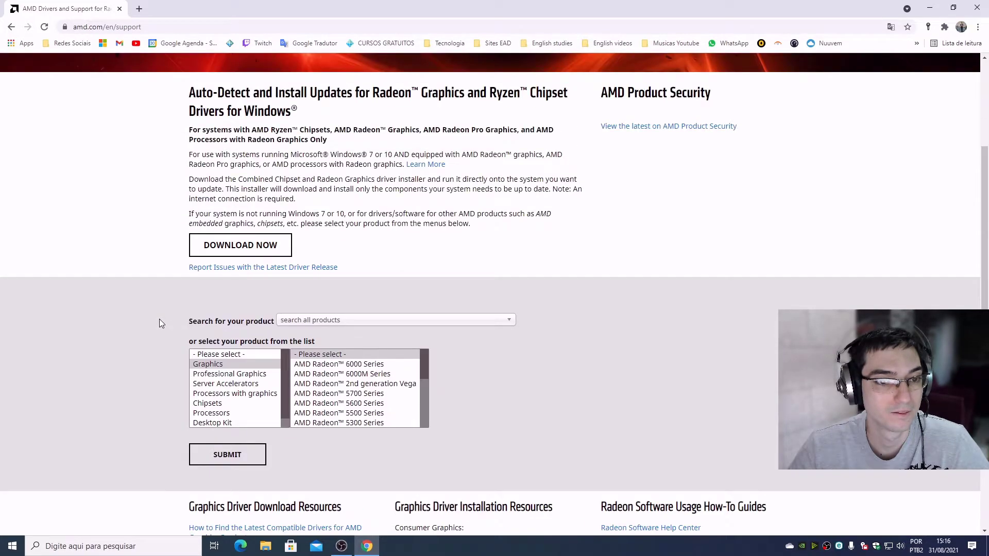
{"action": "scroll", "coordinate": [160, 321], "scroll_direction": "down", "scroll_amount": 1}
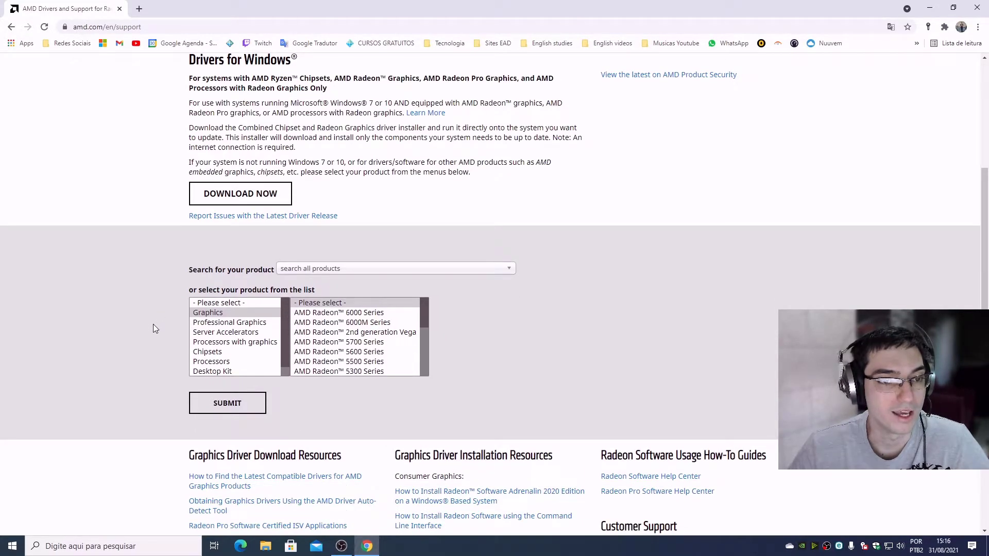
{"action": "left_click", "coordinate": [223, 315]}
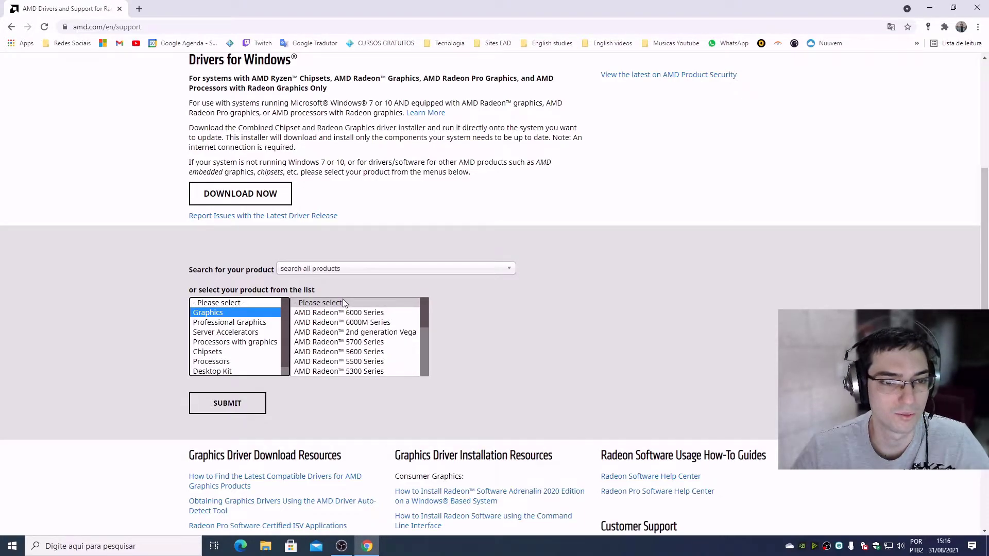
{"action": "left_click", "coordinate": [207, 354]}
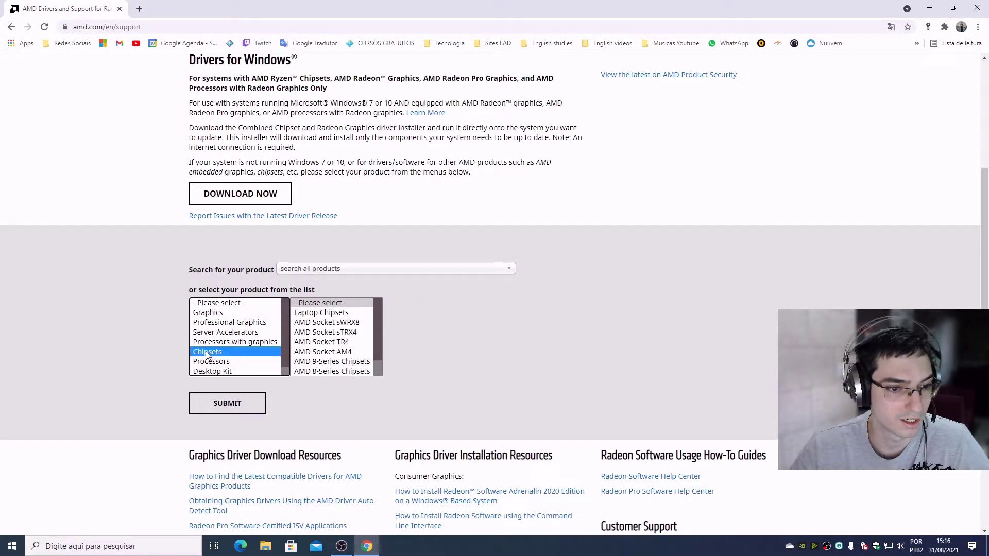
{"action": "left_click", "coordinate": [79, 355]}
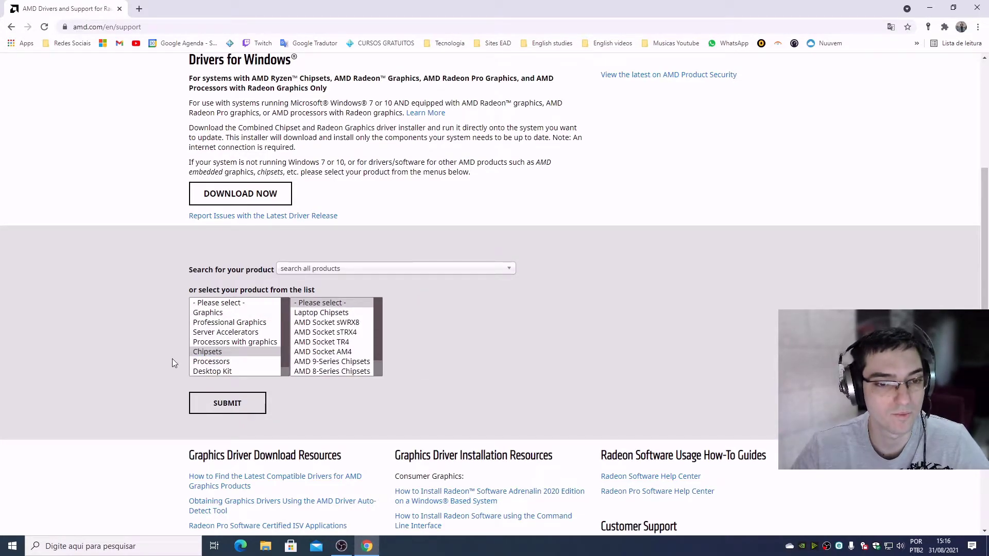
- Select AMD Socket AM4 and the B350 chipset, and submit the selection to open its driver page
{"action": "left_click", "coordinate": [340, 354]}
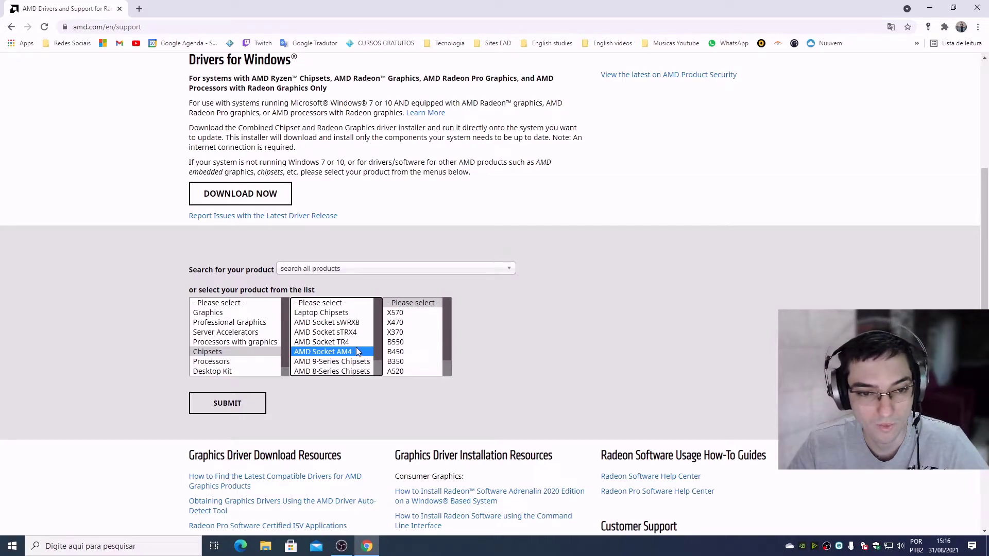
{"action": "left_click", "coordinate": [421, 362]}
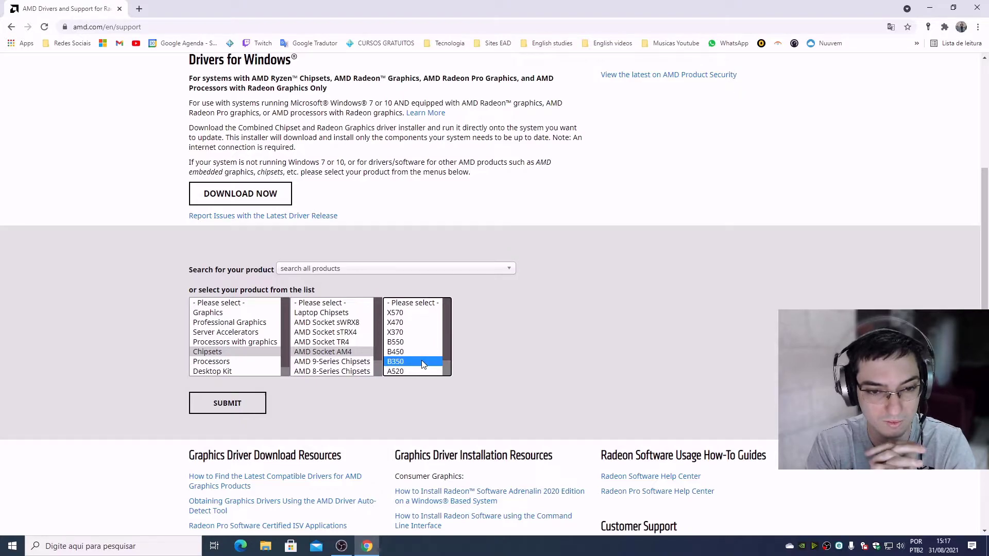
{"action": "left_click", "coordinate": [247, 353]}
{"action": "left_click", "coordinate": [320, 354]}
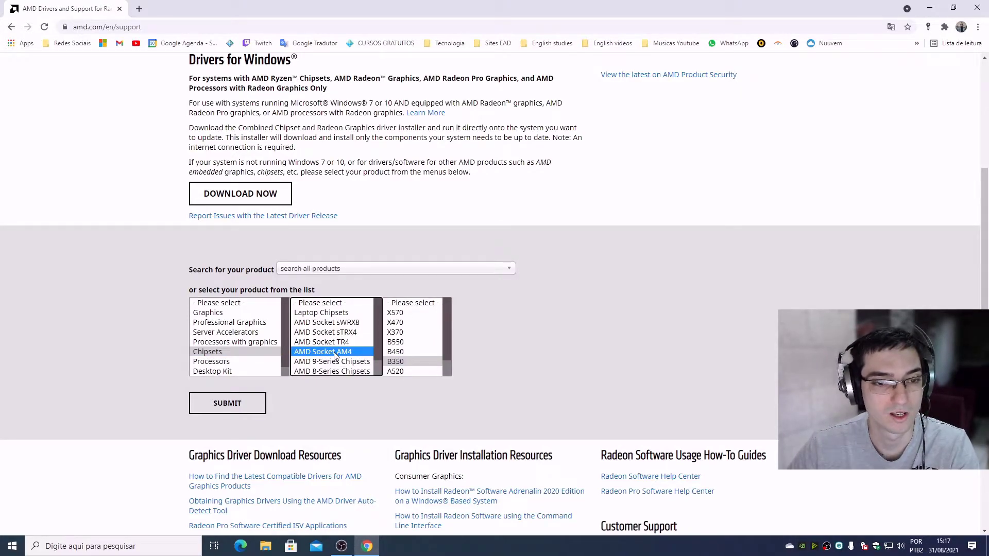
{"action": "left_click", "coordinate": [399, 363]}
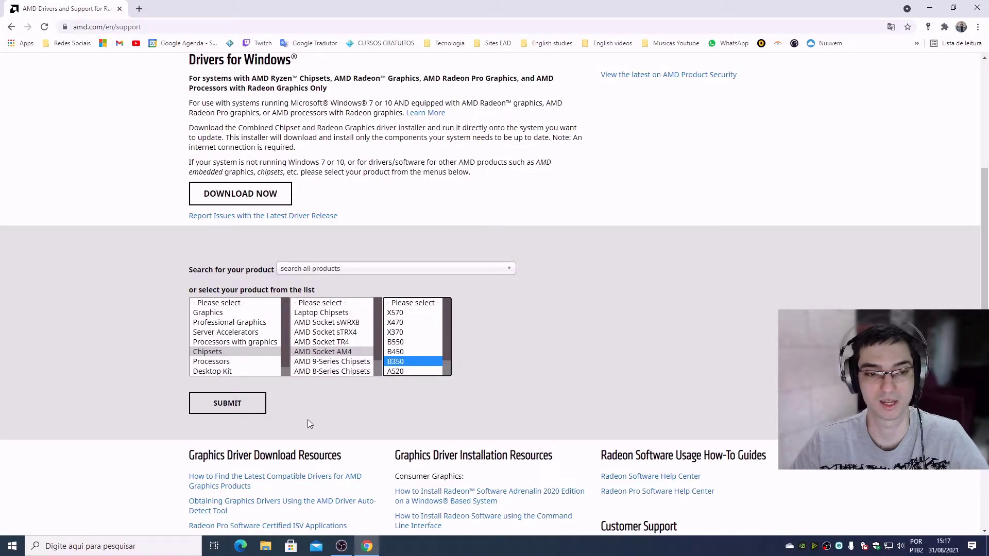
{"action": "left_click", "coordinate": [236, 415]}
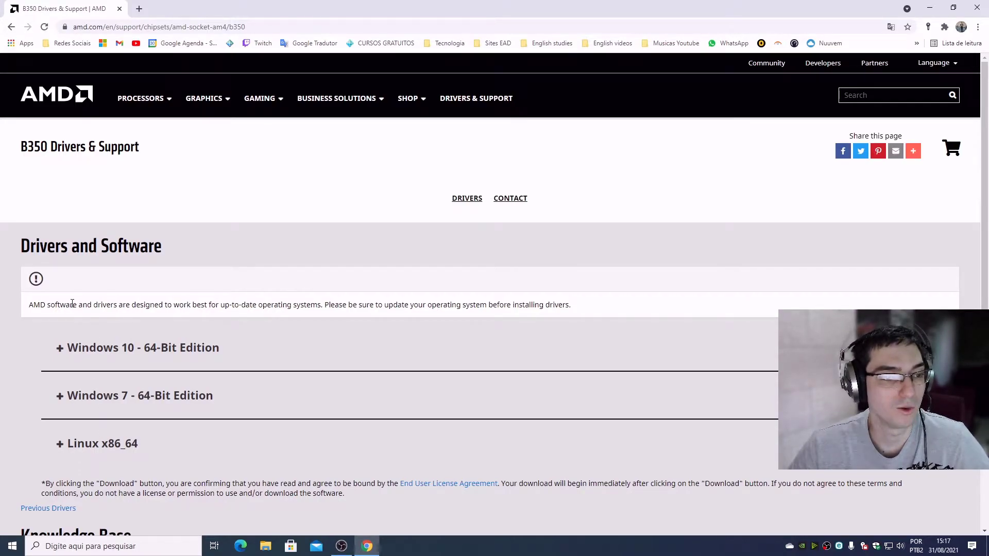
- Expand the Windows 10 - 64-Bit Edition drivers for the B350 chipset
{"action": "left_click", "coordinate": [136, 352]}
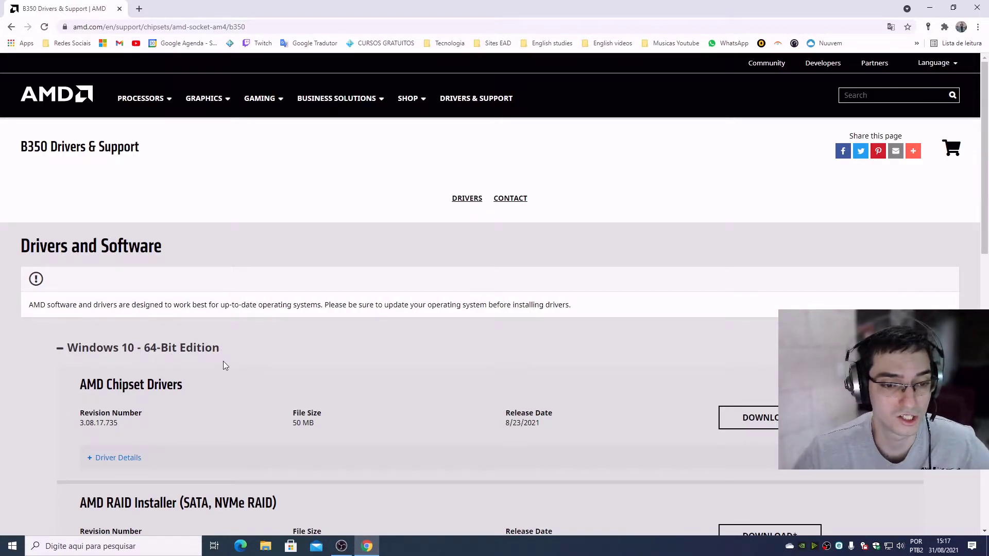
{"action": "scroll", "coordinate": [237, 384], "scroll_direction": "down", "scroll_amount": 2}
{"action": "scroll", "coordinate": [236, 384], "scroll_direction": "down", "scroll_amount": 1}
- Examine the AMD Chipset Drivers entry, including its file size, release date and revision number
{"action": "left_click_drag", "start_coordinate": [79, 209], "coordinate": [238, 221]}
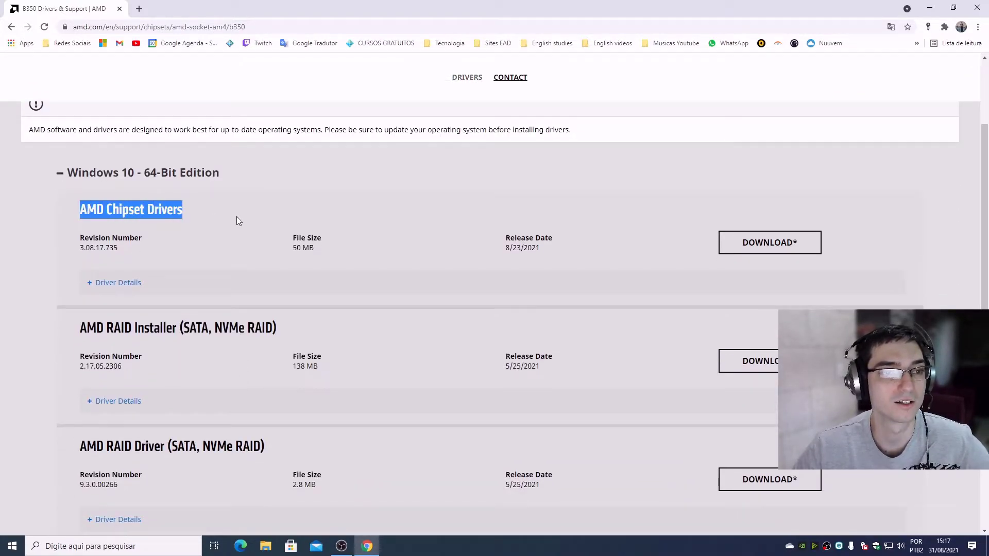
{"action": "left_click", "coordinate": [202, 218]}
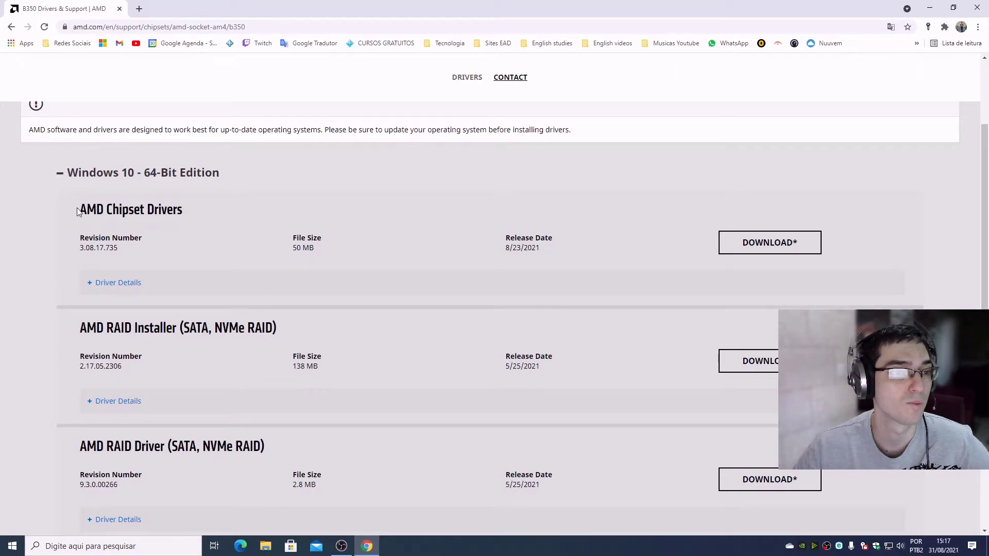
{"action": "left_click_drag", "start_coordinate": [78, 211], "coordinate": [149, 216]}
{"action": "left_click", "coordinate": [196, 219]}
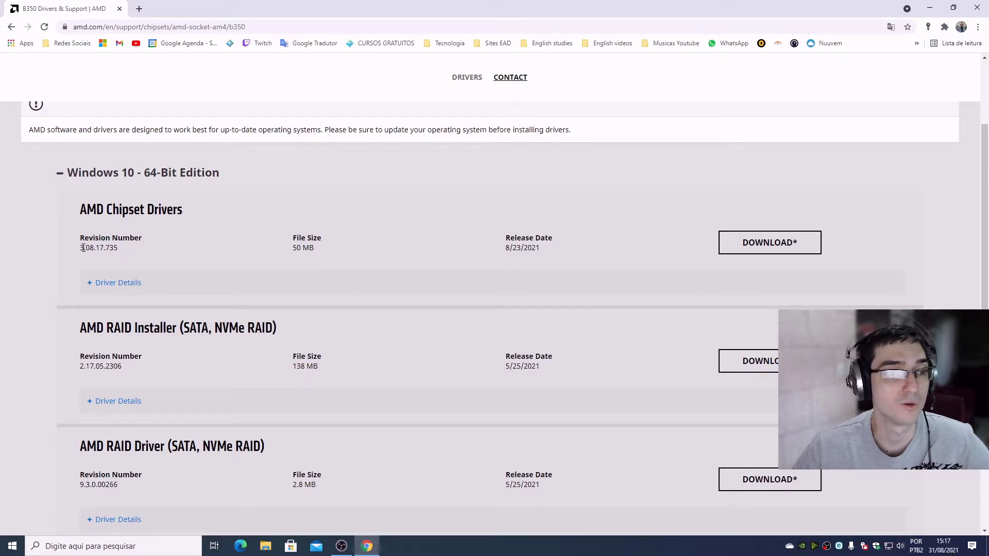
{"action": "left_click_drag", "start_coordinate": [291, 235], "coordinate": [345, 243]}
{"action": "left_click", "coordinate": [346, 244]}
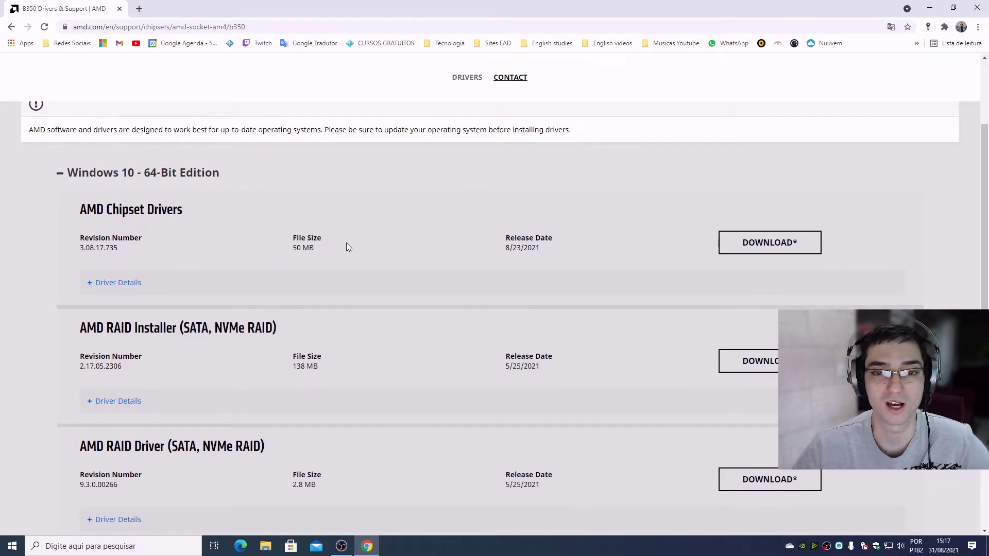
{"action": "left_click_drag", "start_coordinate": [548, 252], "coordinate": [506, 248]}
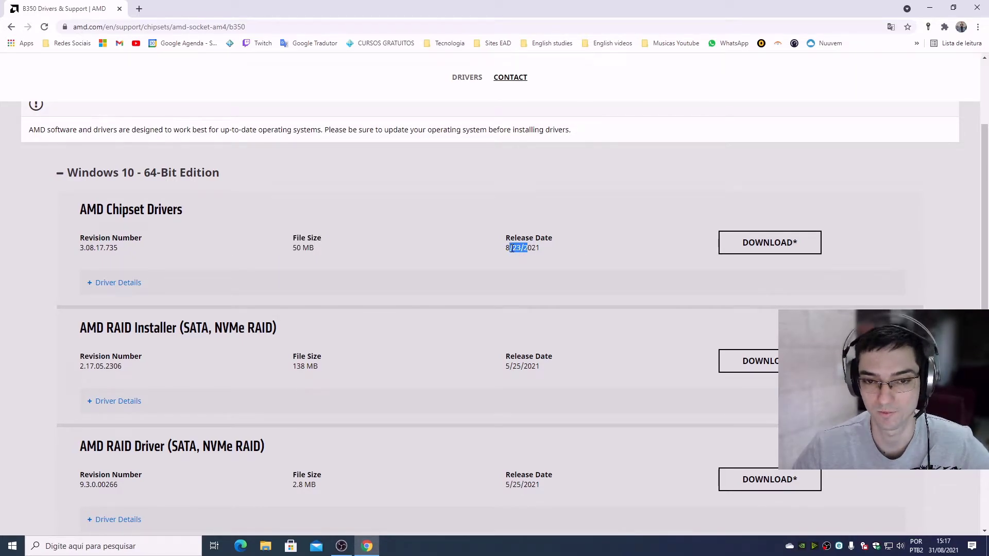
{"action": "left_click", "coordinate": [515, 249]}
{"action": "left_click", "coordinate": [563, 248]}
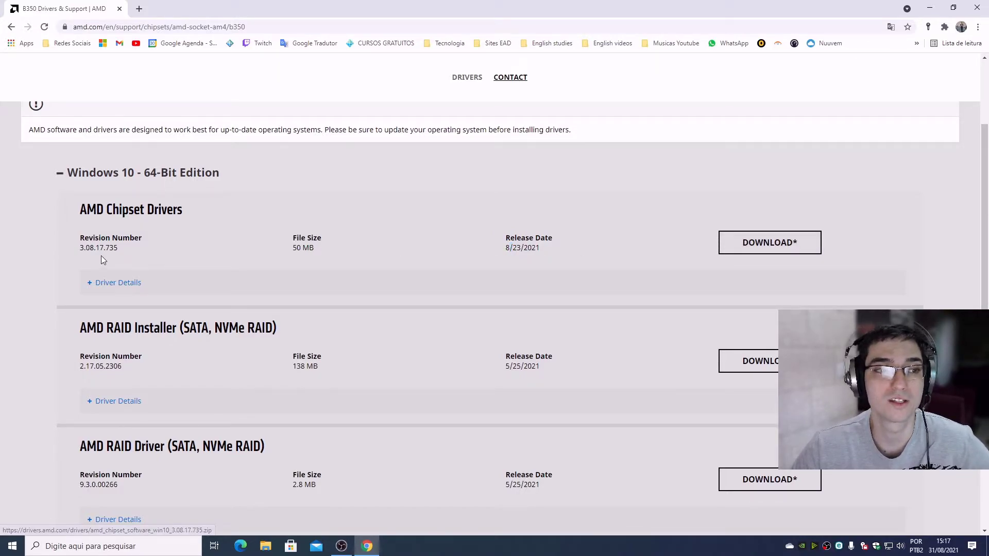
{"action": "left_click_drag", "start_coordinate": [137, 245], "coordinate": [85, 248]}
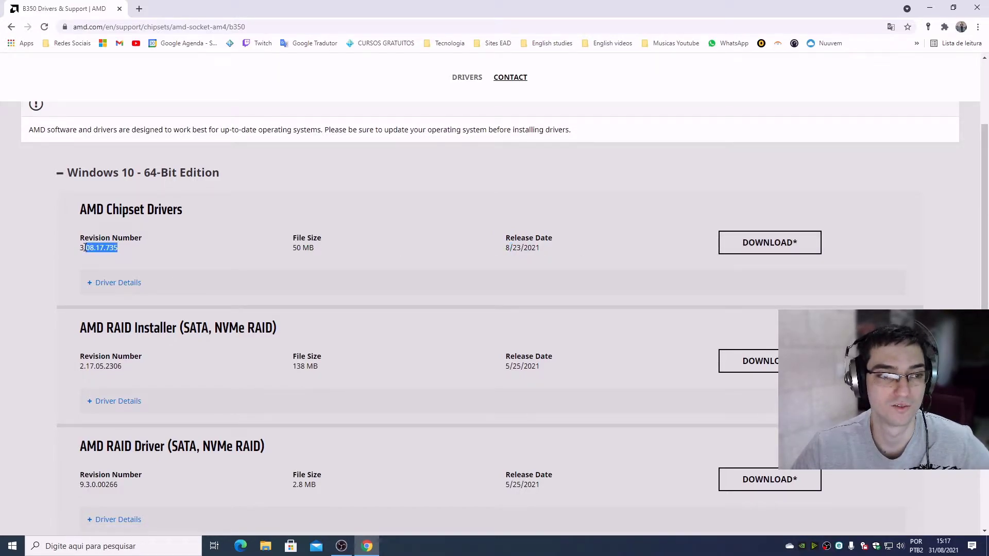
- Download the AMD Chipset Drivers package for Windows 10 64-bit
{"action": "left_click", "coordinate": [801, 251]}
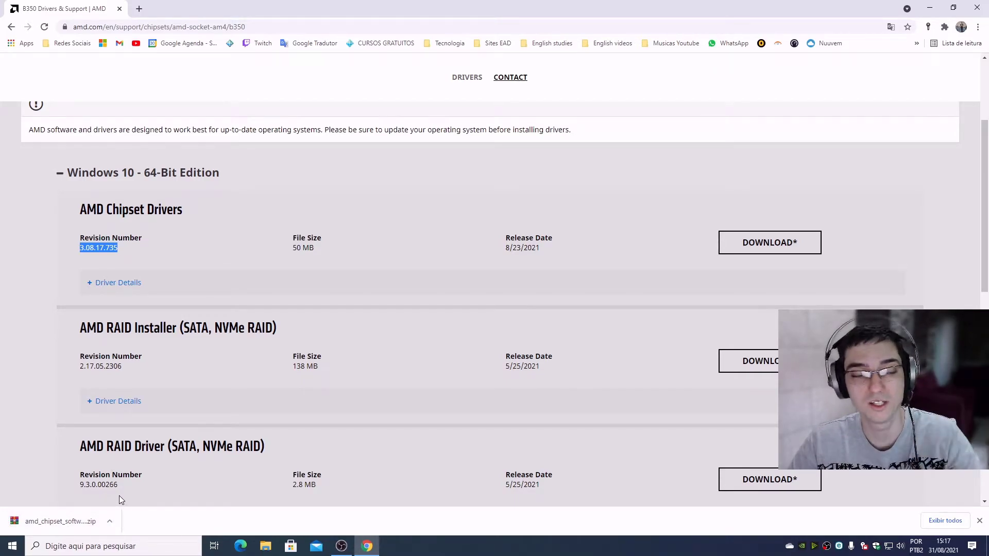
{"action": "left_click", "coordinate": [134, 487]}
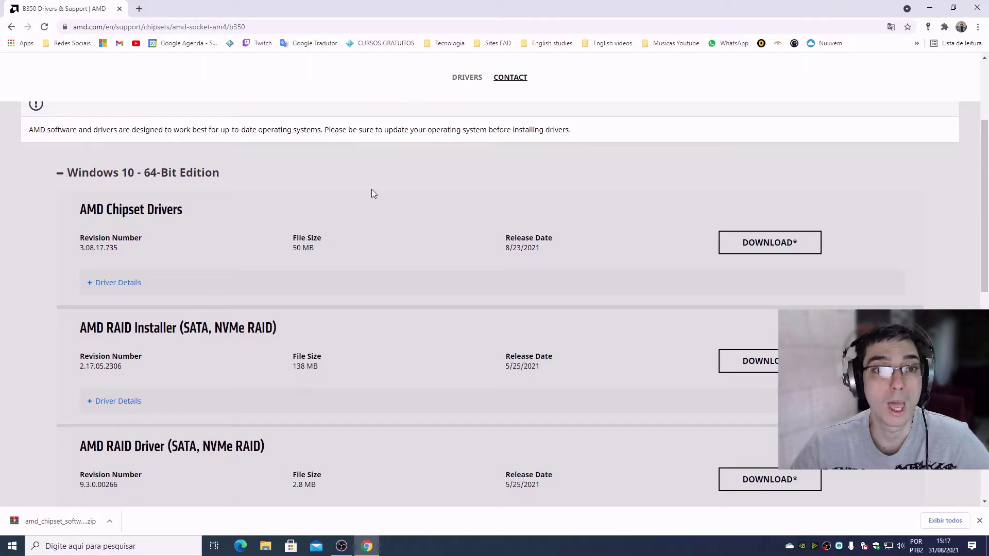
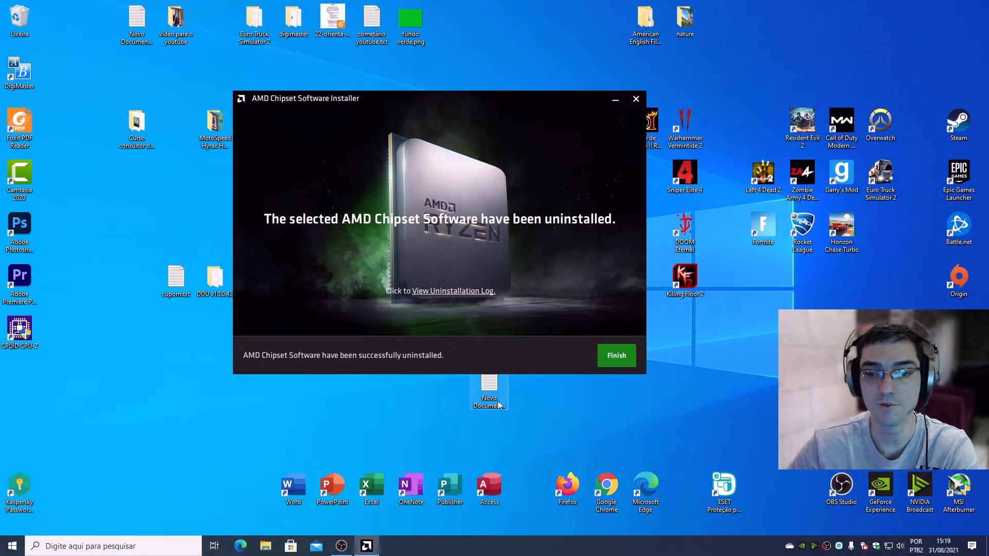
- Finish the AMD Chipset Software uninstallation and return to the desktop
{"action": "left_click", "coordinate": [622, 356]}
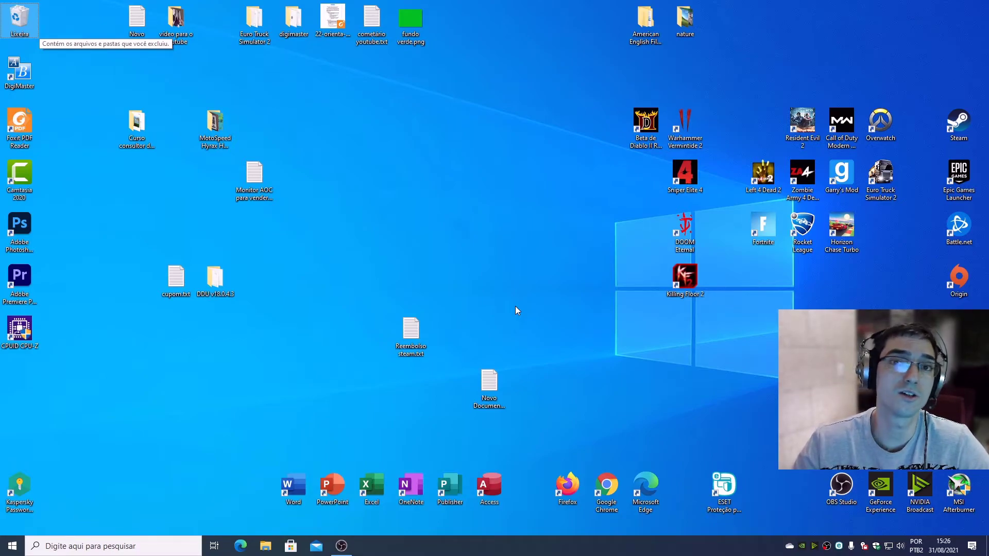
{"action": "left_click", "coordinate": [506, 196]}
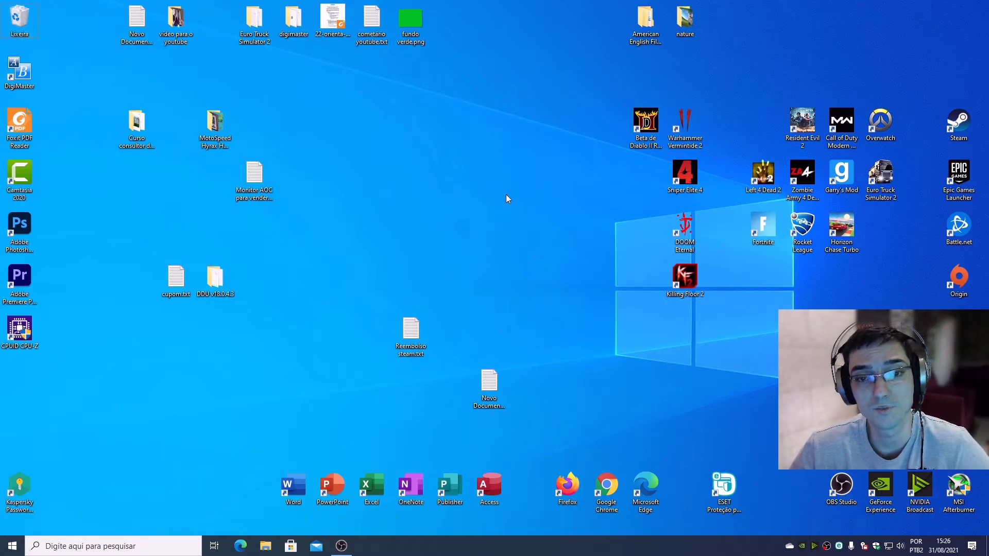
- Extract amd_chipset_software_win10_3.08.17.735.zip directly into the Downloads folder
{"action": "left_click", "coordinate": [265, 546]}
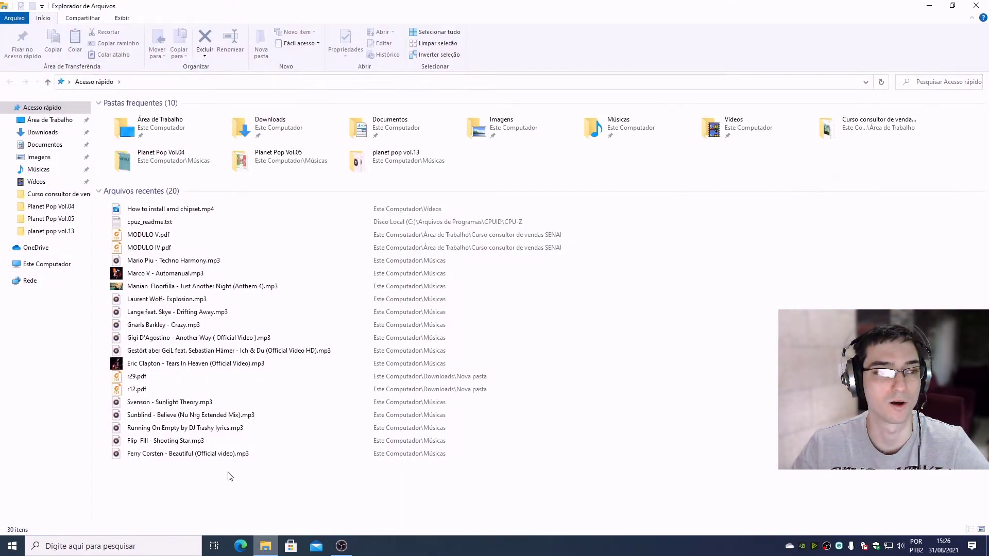
{"action": "left_click", "coordinate": [66, 135]}
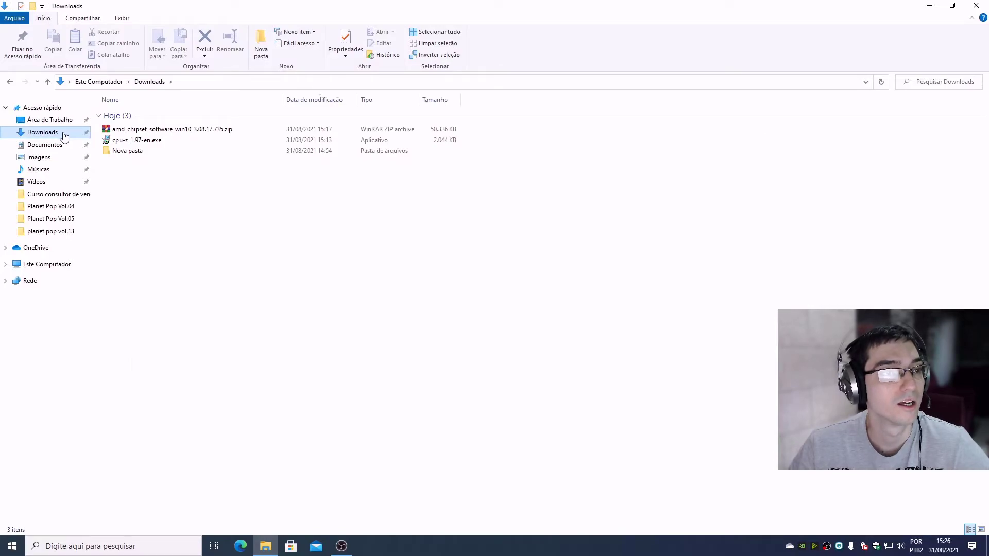
{"action": "left_click", "coordinate": [176, 132]}
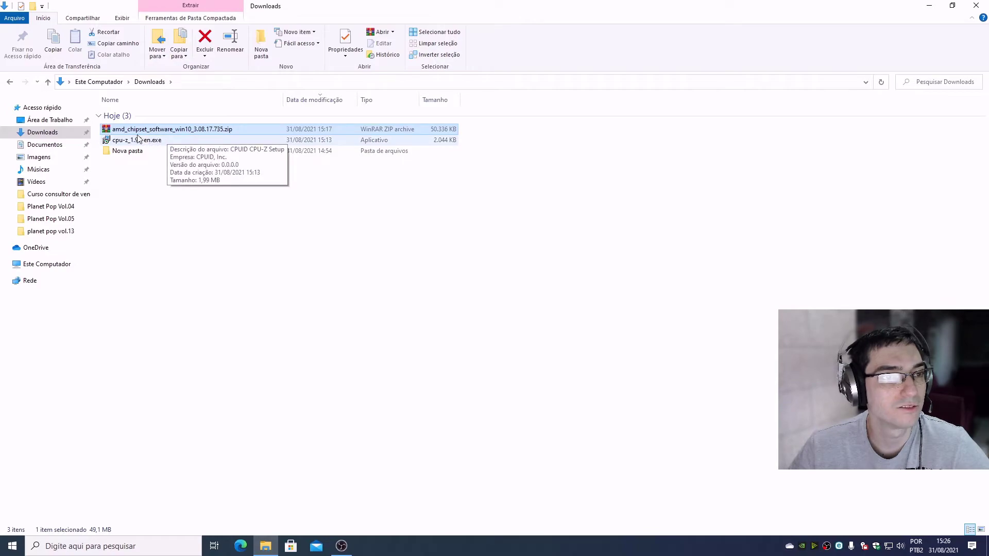
{"action": "right_click", "coordinate": [202, 131]}
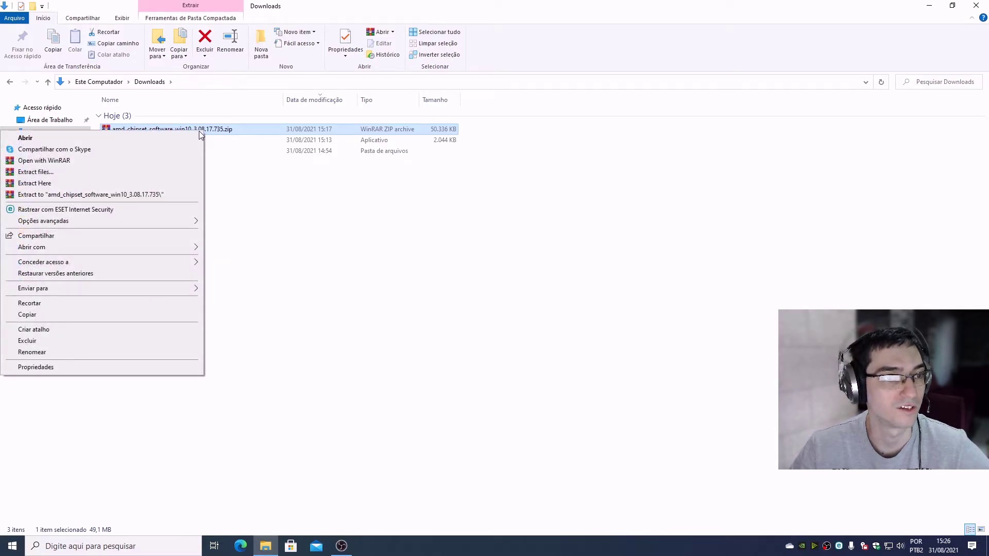
{"action": "left_click", "coordinate": [114, 184]}
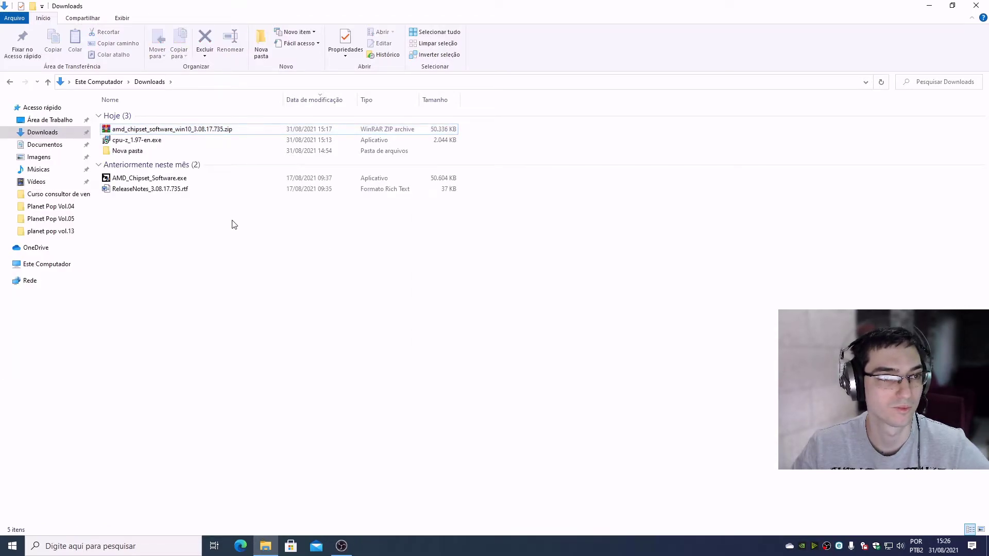
- Launch the extracted AMD_Chipset_Software.exe installer and show the details while its files unpack
{"action": "left_click", "coordinate": [149, 141]}
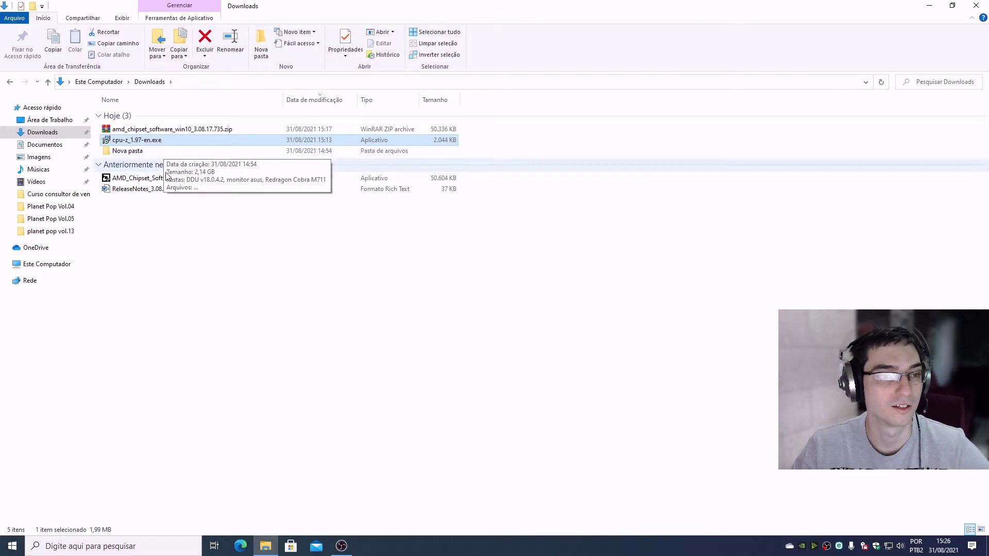
{"action": "left_click", "coordinate": [163, 180]}
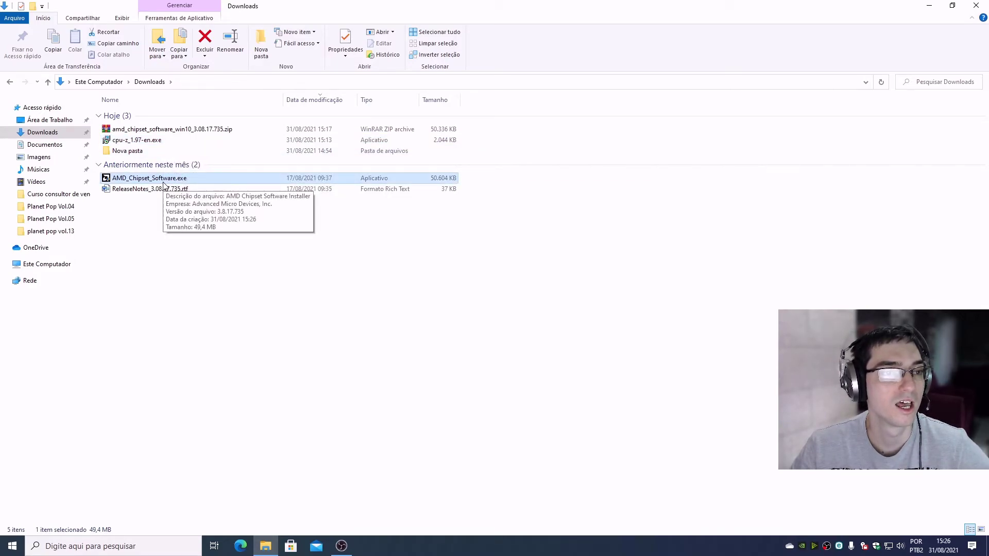
{"action": "left_click", "coordinate": [186, 220]}
{"action": "left_click", "coordinate": [173, 182]}
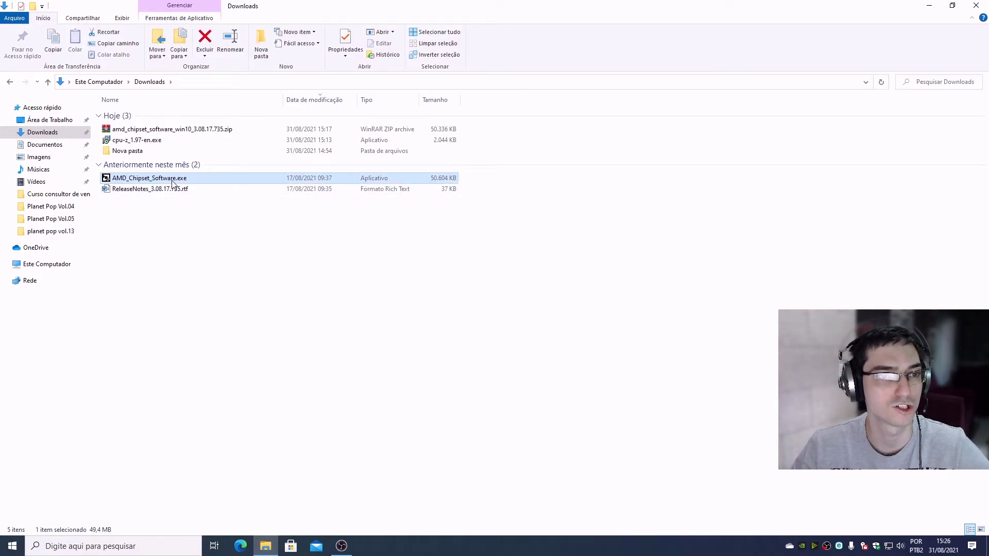
{"action": "double_click", "coordinate": [173, 181]}
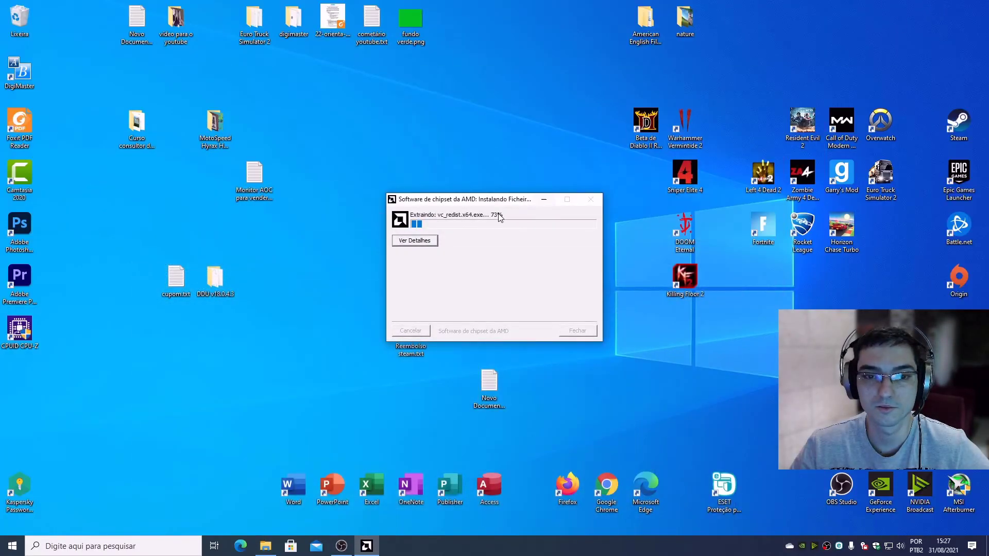
{"action": "left_click_drag", "start_coordinate": [466, 200], "coordinate": [446, 192]}
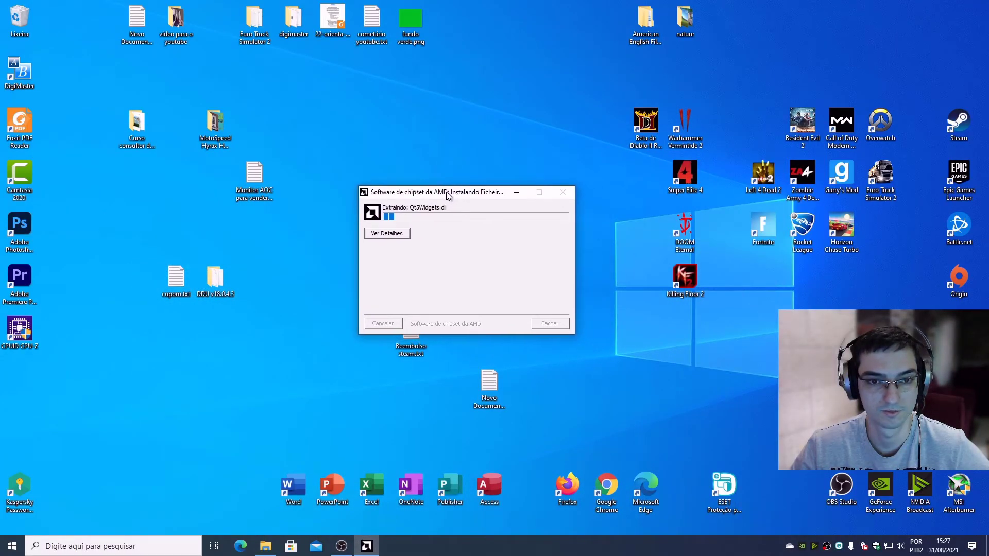
{"action": "left_click", "coordinate": [407, 233]}
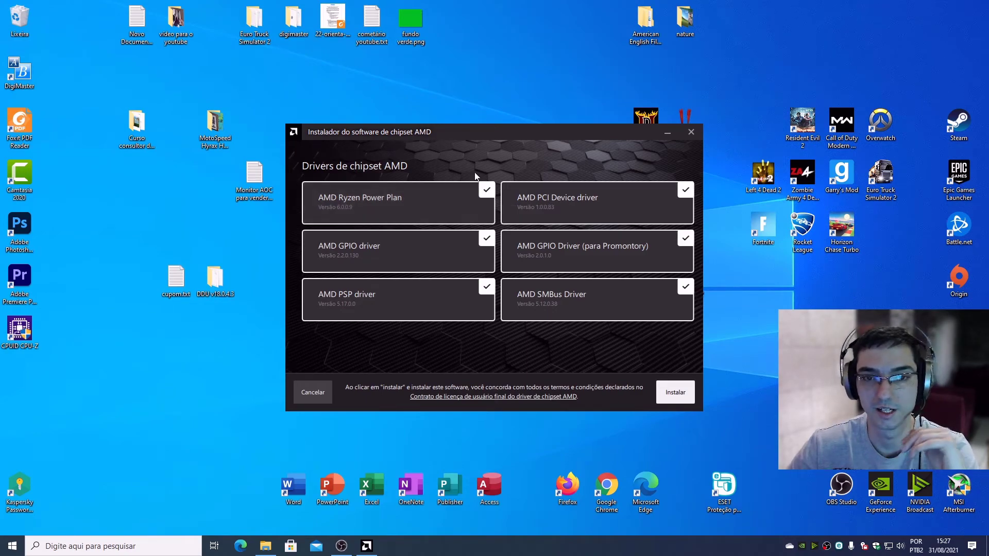
- Install the AMD chipset drivers with all six listed components selected, including the Ryzen Power Plan, GPIO, PSP and SMBus drivers
{"action": "left_click_drag", "start_coordinate": [463, 135], "coordinate": [443, 118]}
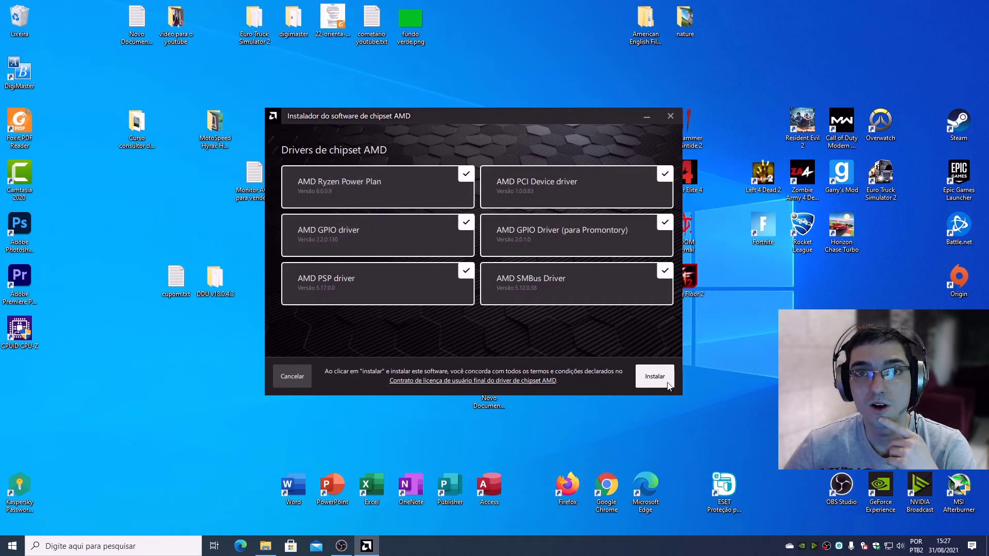
{"action": "left_click", "coordinate": [644, 375]}
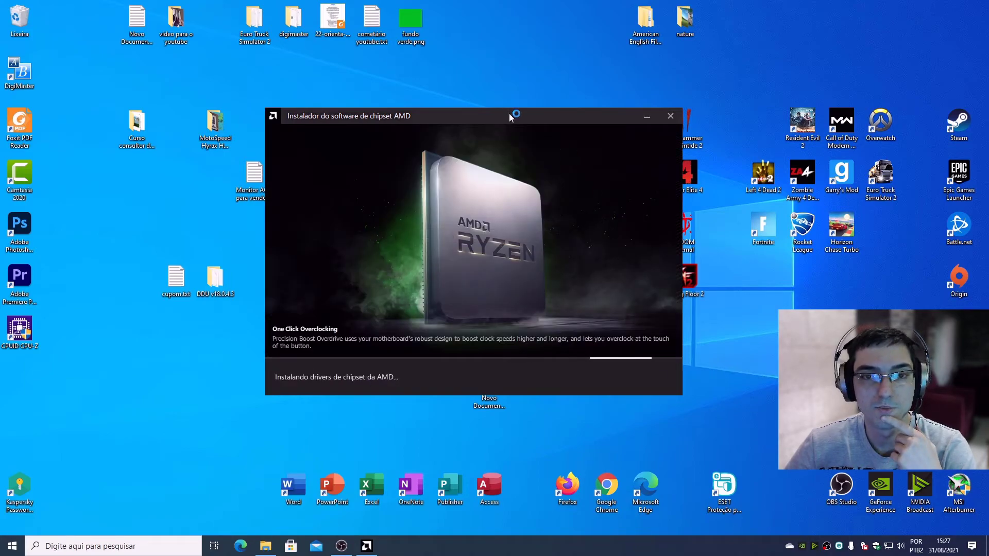
{"action": "left_click_drag", "start_coordinate": [509, 117], "coordinate": [493, 118]}
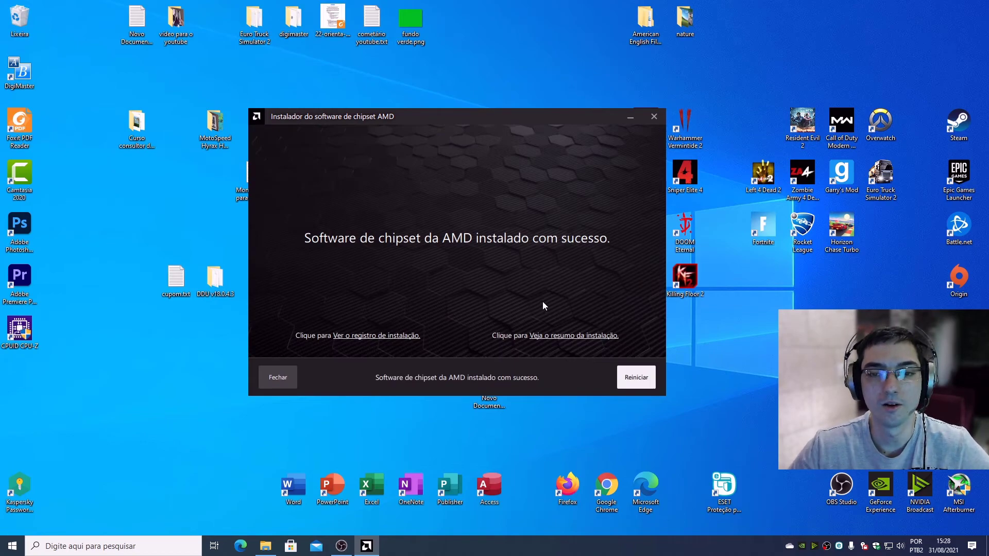
{"action": "left_click_drag", "start_coordinate": [453, 118], "coordinate": [447, 118]}
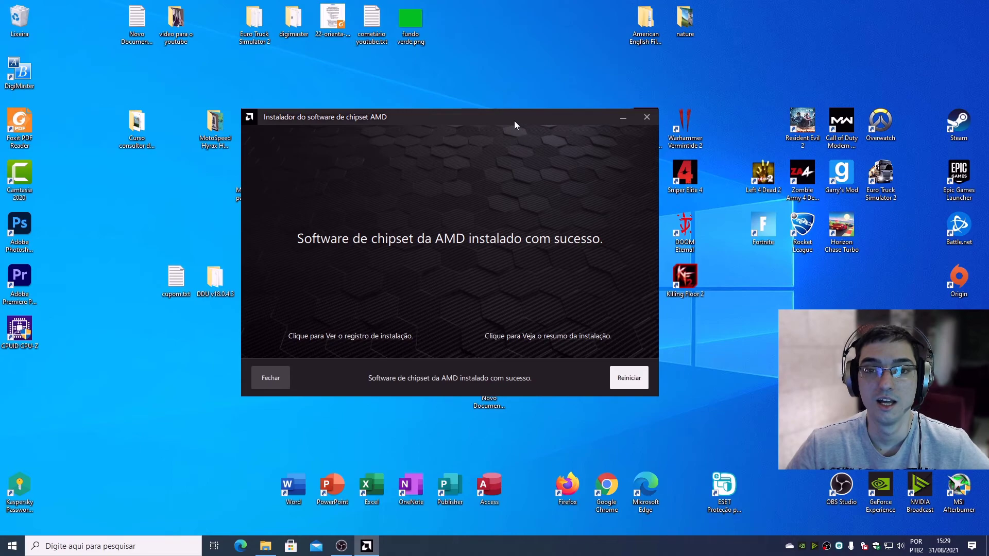
{"action": "left_click_drag", "start_coordinate": [514, 121], "coordinate": [512, 120]}
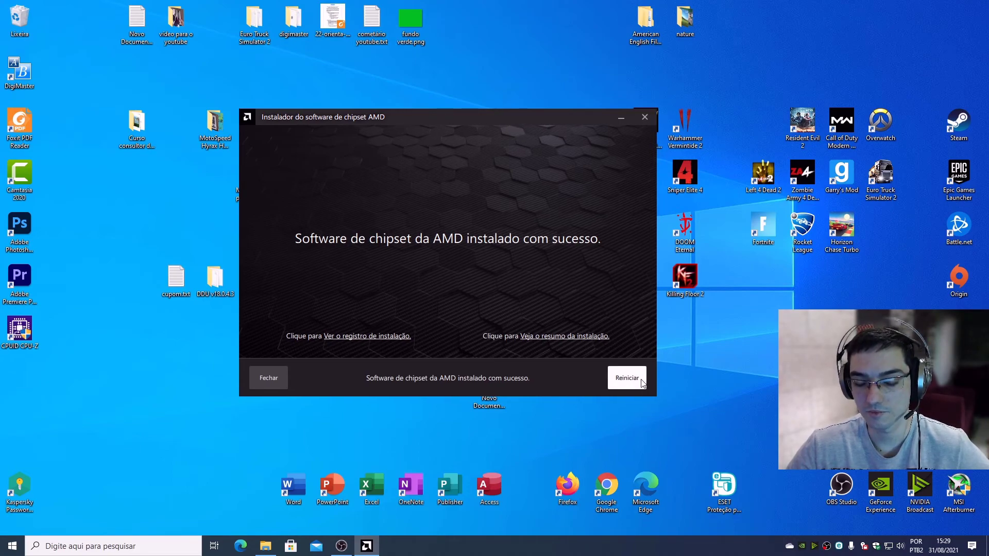